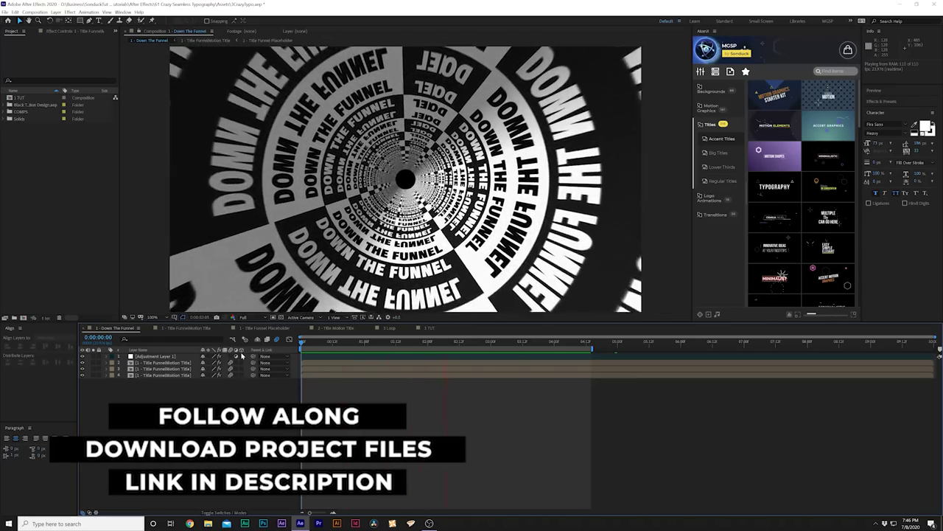
Step: Stop the preview and review the finished Down The Funnel and Title Motion Title compositions, returning to the 1 TUT composition
key(space)
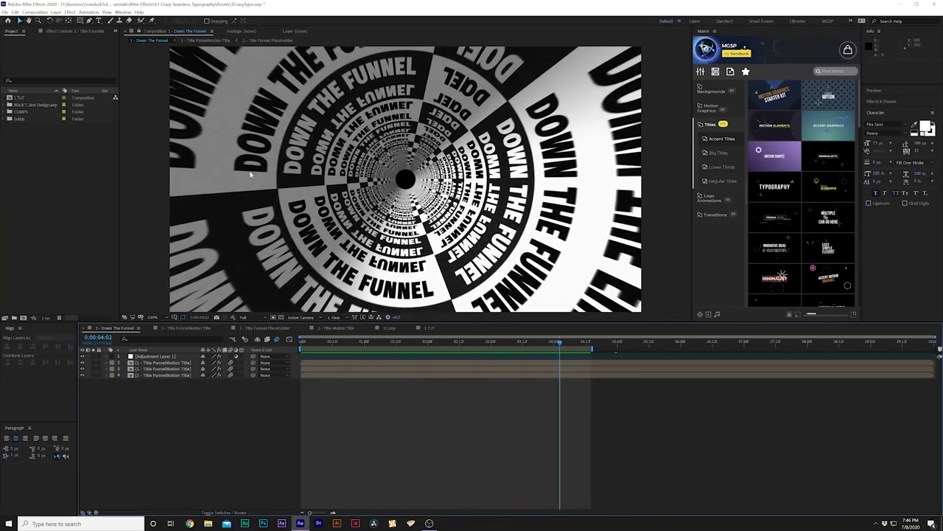
click(430, 328)
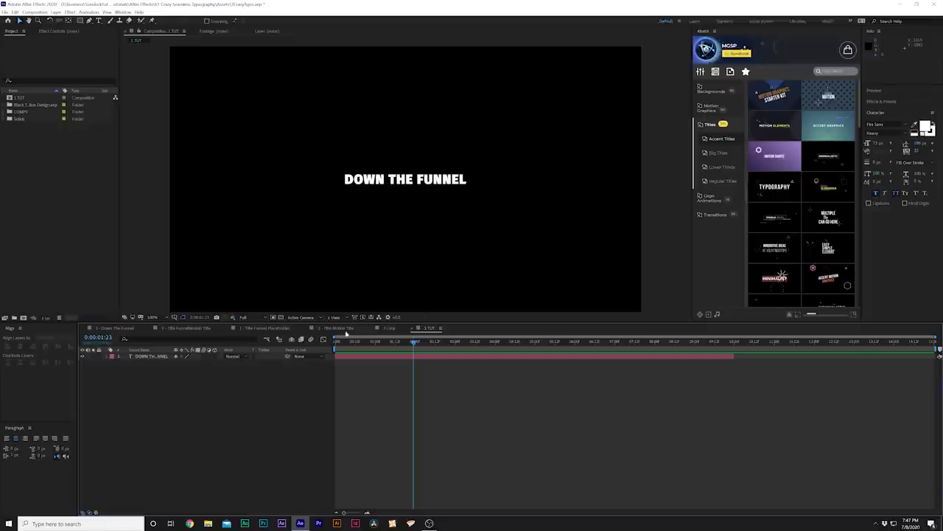
click(114, 328)
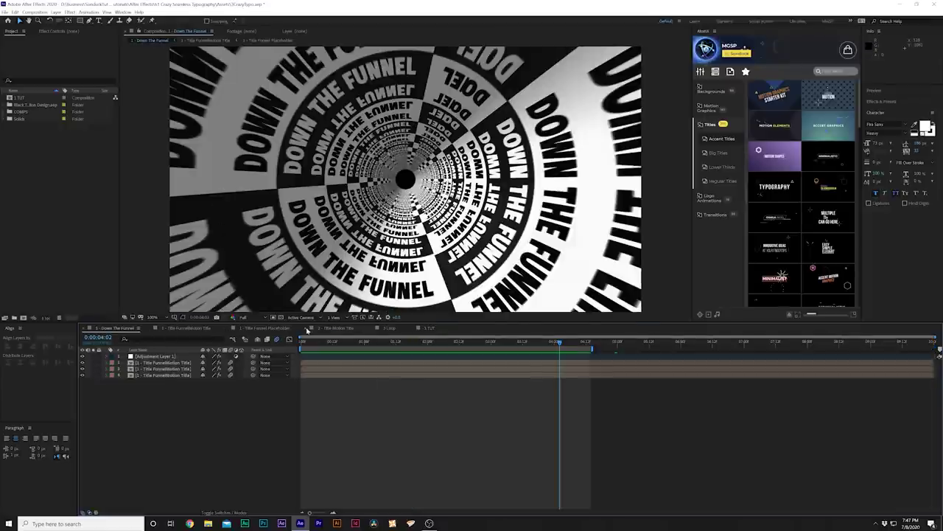
click(333, 329)
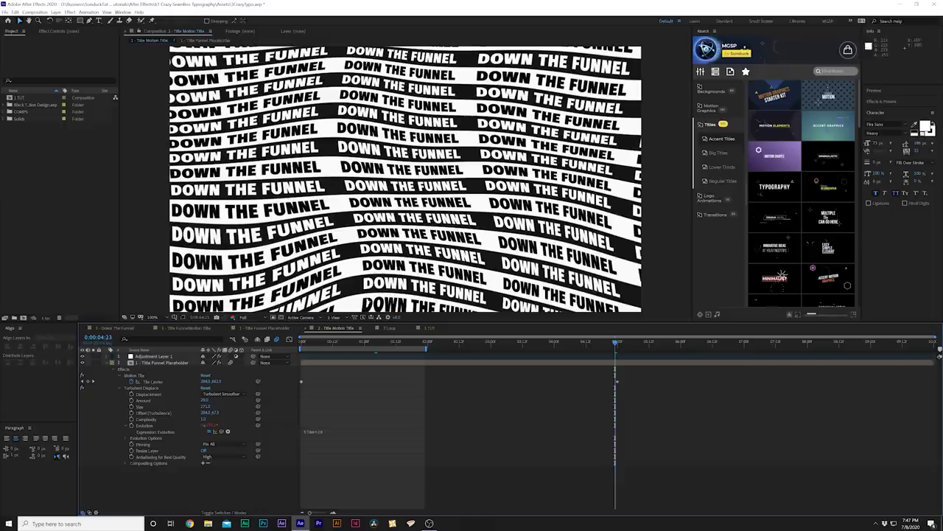
click(430, 328)
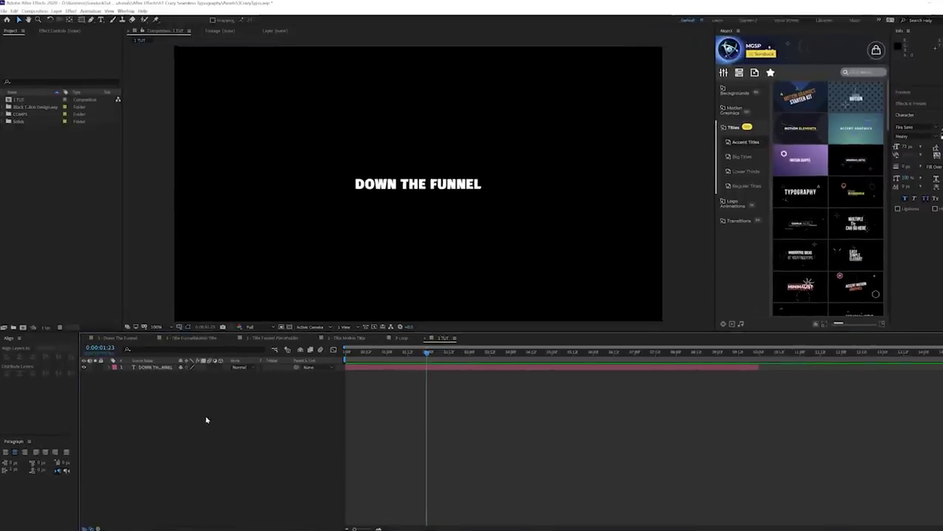
Step: Examine the DOWN THE FUNNEL text layer up close in the 1 TUT composition
click(150, 356)
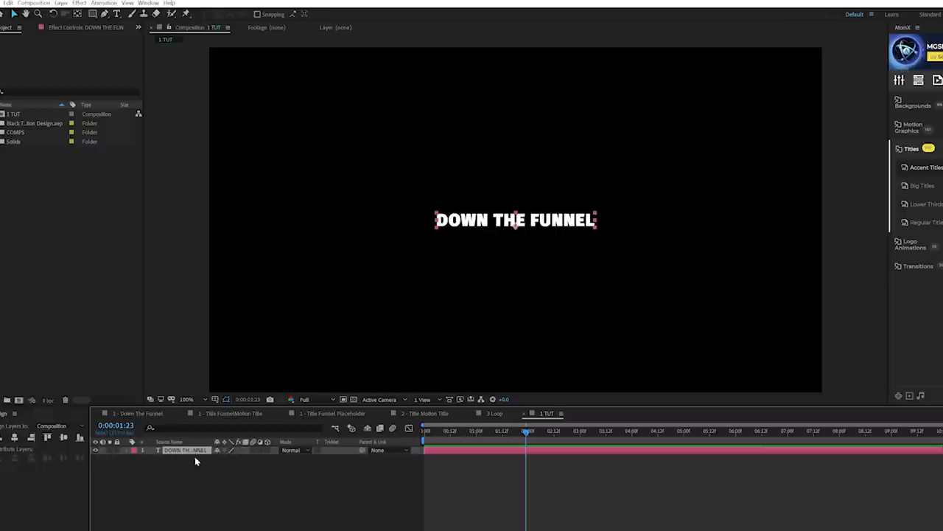
click(187, 507)
click(516, 220)
key(period)
key(period)
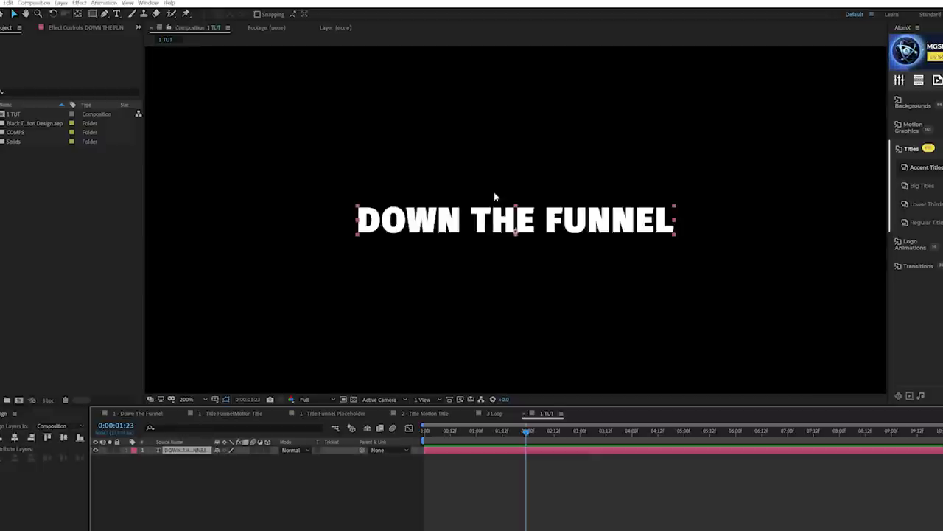
key(comma)
Step: Draw a thin rectangle spanning the full frame width over the title and fill it with black
drag(92, 14, 133, 13)
click(227, 470)
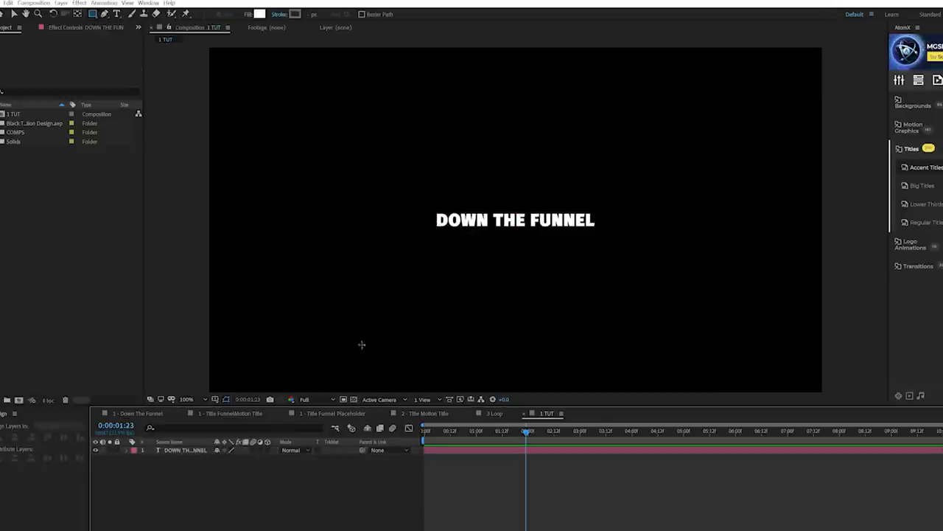
drag(207, 201, 829, 229)
click(260, 14)
drag(572, 326, 555, 413)
click(734, 294)
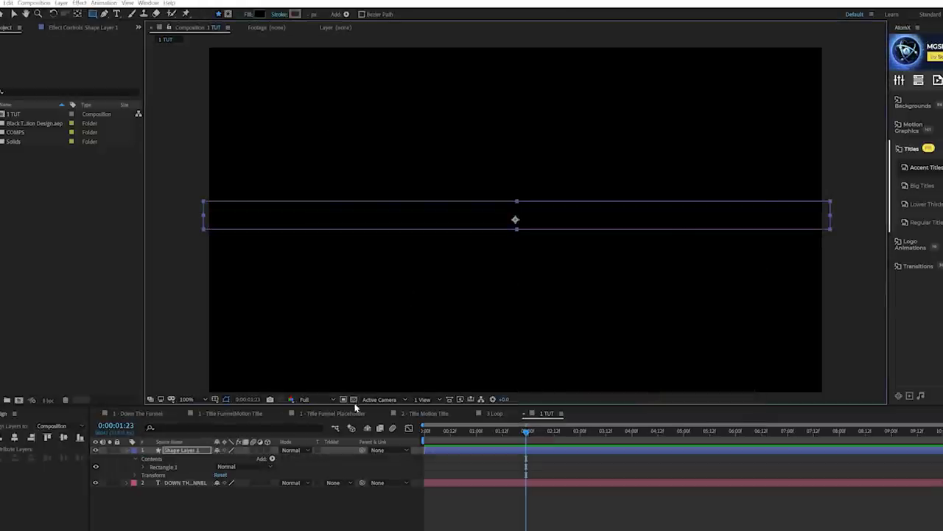
Step: Show the transparency grid, place the black bar's layer beneath the text layer and center the bar behind the title
click(353, 399)
drag(171, 450, 158, 489)
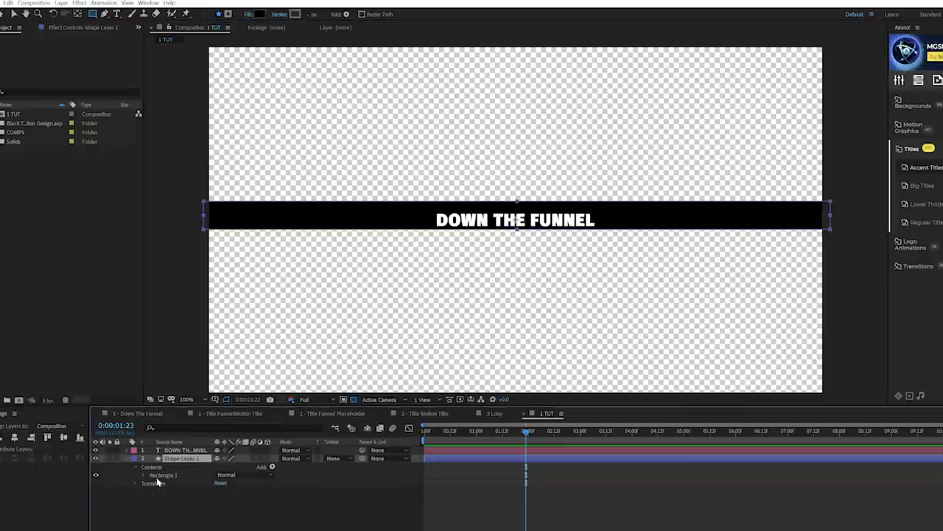
click(177, 450)
key(v)
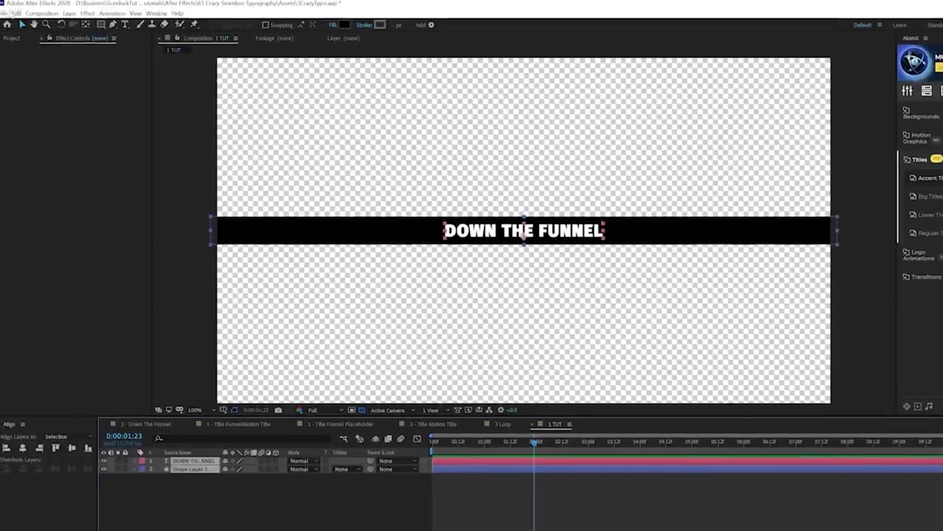
Step: Duplicate the title and bar layers and move the copies directly below the original bar so the edges meet
click(9, 3)
click(44, 129)
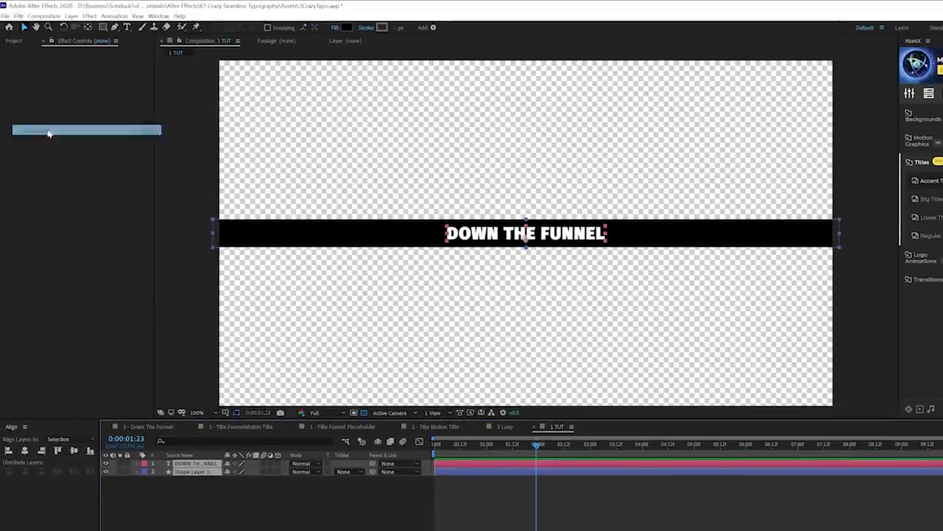
drag(186, 480, 188, 469)
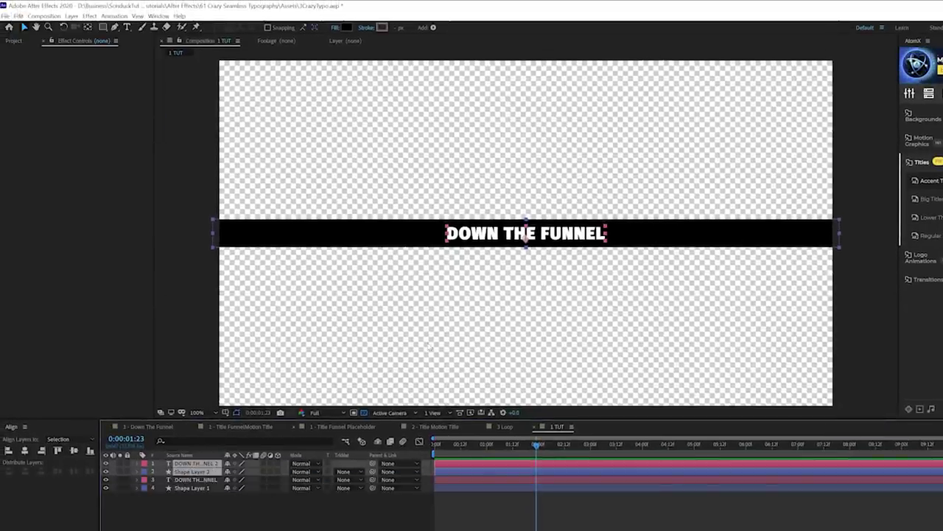
drag(546, 240, 532, 293)
key(period)
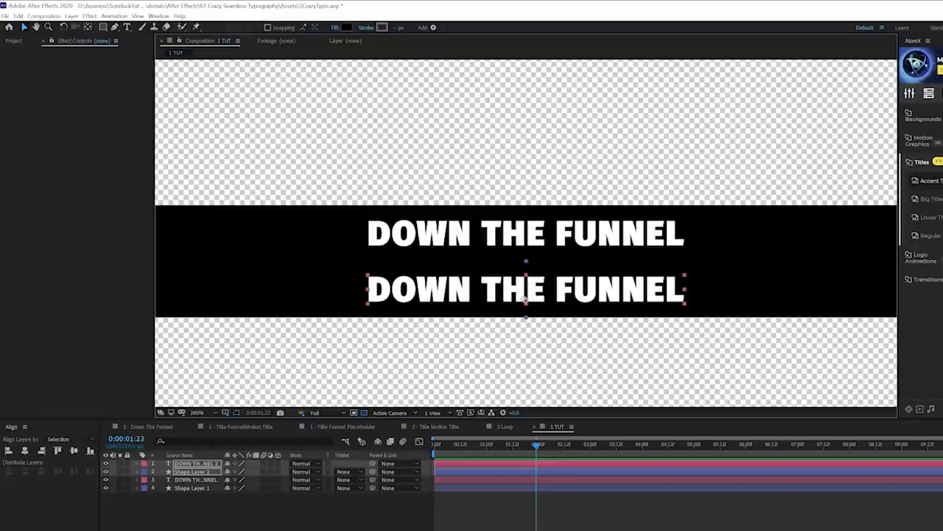
Step: Change the fill of the duplicated bar, Shape Layer 2, to white
click(181, 480)
click(188, 471)
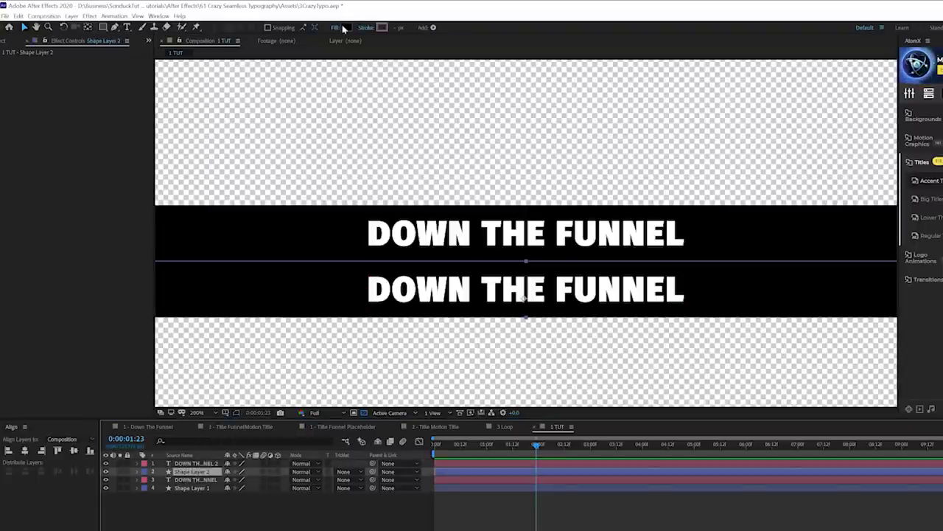
click(343, 28)
click(623, 378)
click(741, 307)
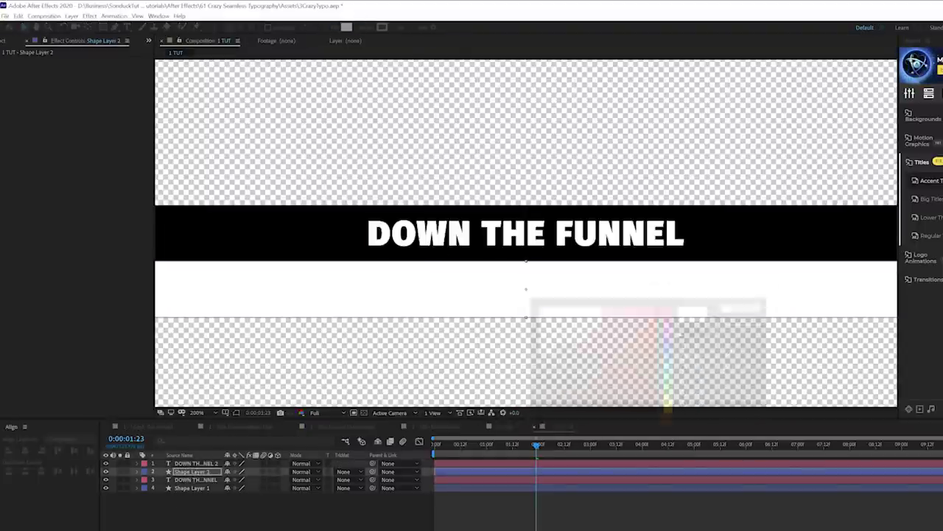
Step: Set the text color of the title on the white bar to black (000000)
click(526, 300)
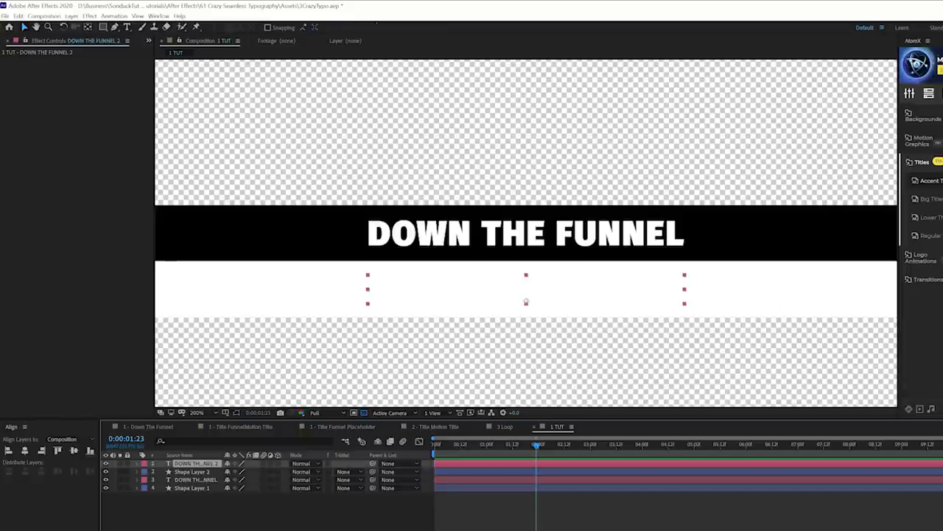
drag(579, 367, 588, 497)
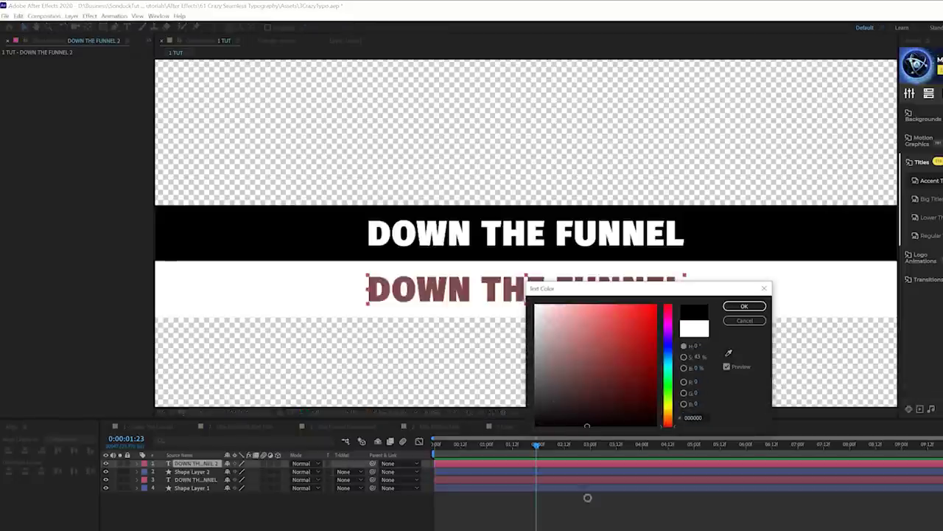
click(744, 306)
key(comma)
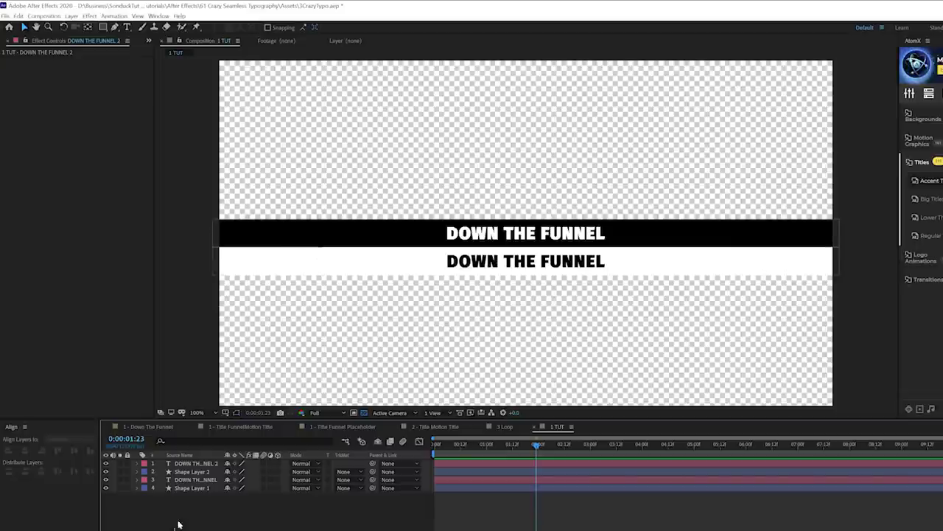
Step: Pre-compose all four text and bar layers into a new composition named Banner Placeholder
key(ctrl+a)
click(71, 15)
click(122, 306)
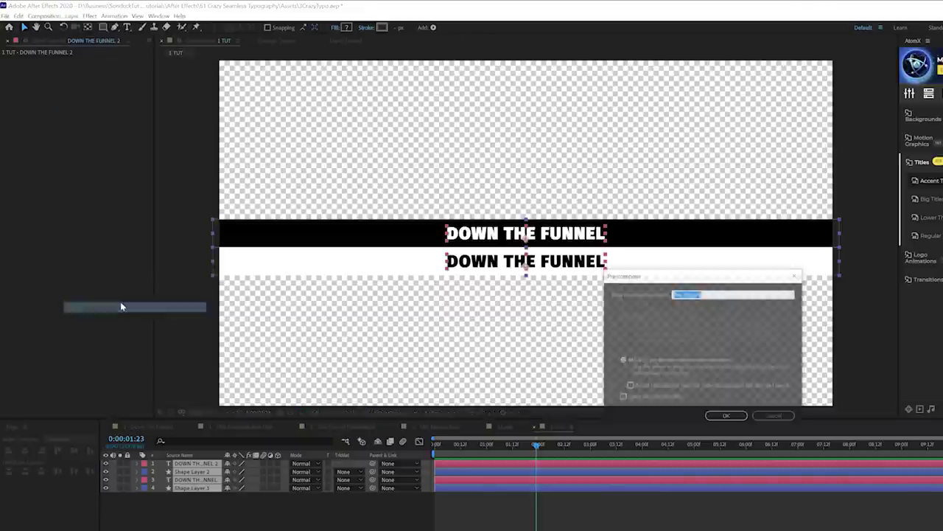
text(B)
text(anner Blk)
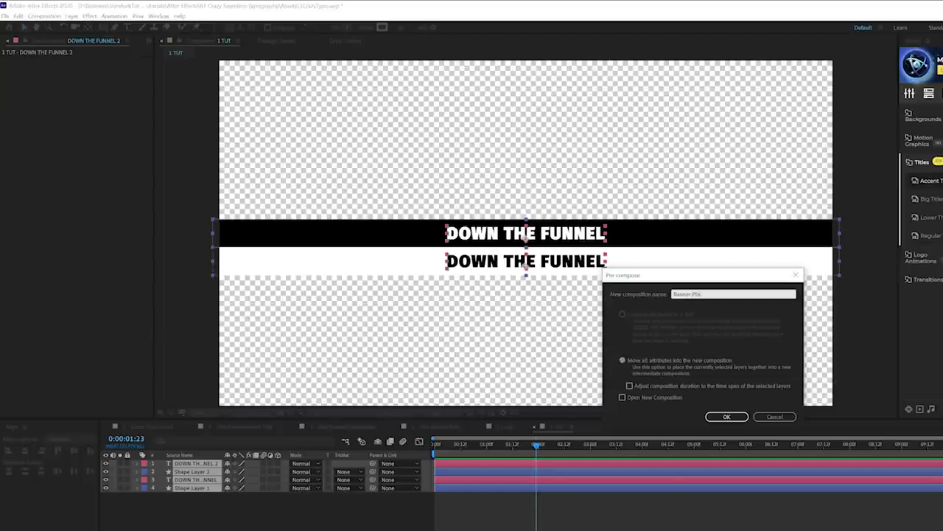
key(Return)
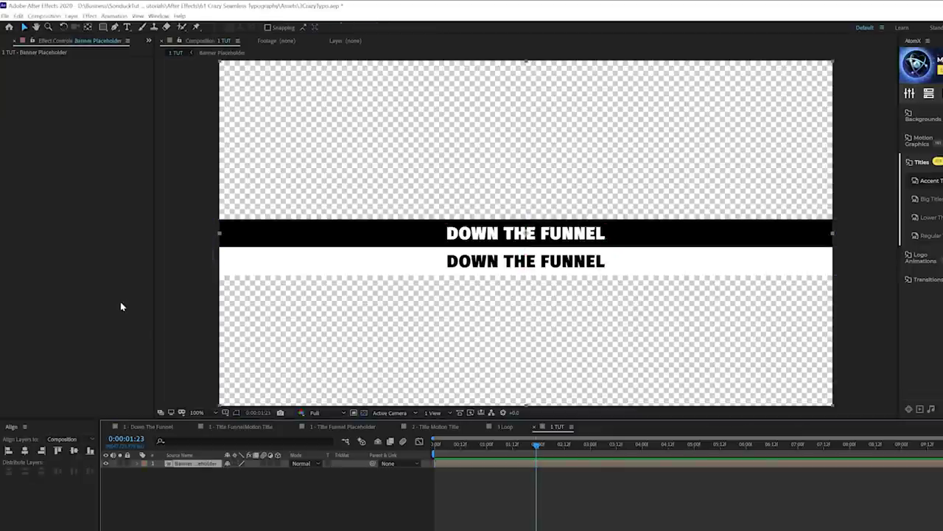
Step: Open the Banner Placeholder composition and crop its height to 166 px to fit the two stacked bars
double_click(188, 464)
click(45, 17)
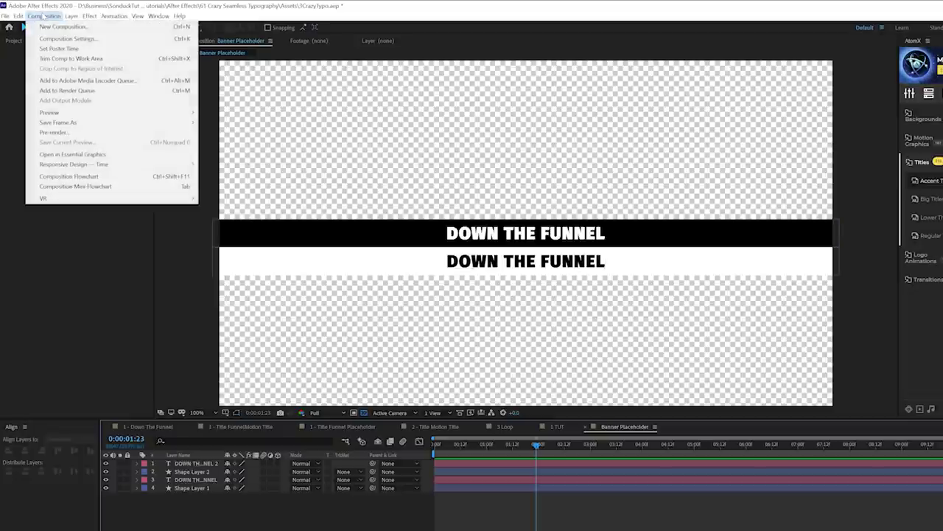
click(67, 38)
drag(663, 369, 516, 281)
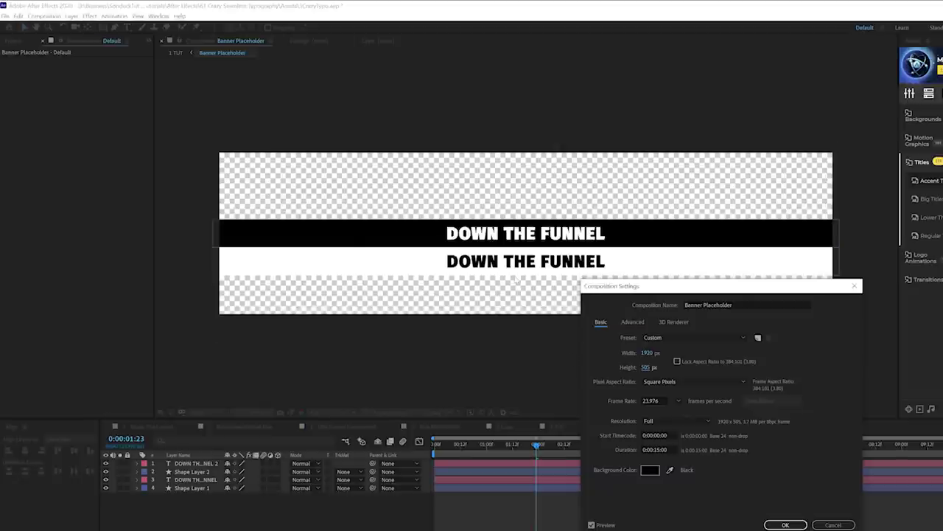
drag(634, 372, 667, 367)
click(785, 525)
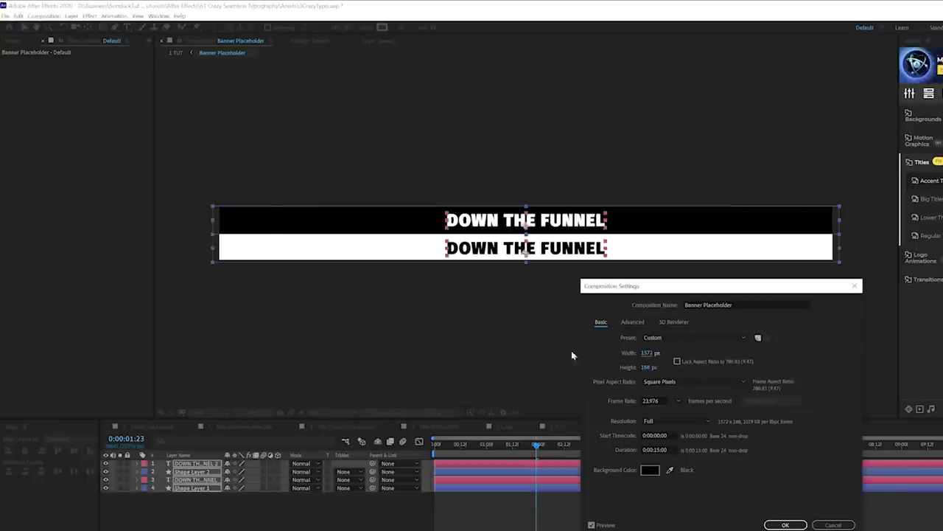
Step: Narrow the Banner Placeholder composition's width to 593 px, leaving a small margin on both sides of the titles
mouse_move(572, 355)
mouse_down()
mouse_move(544, 348)
mouse_move(588, 350)
mouse_up()
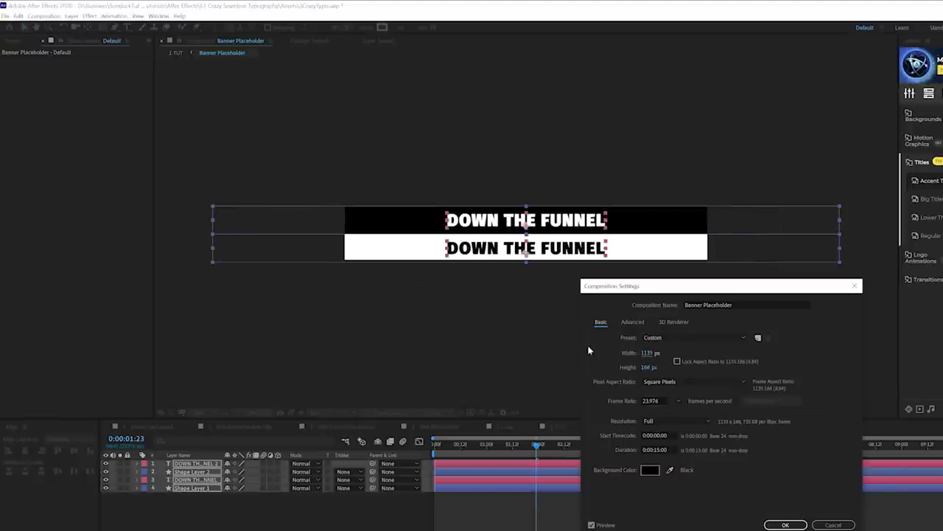
drag(655, 357, 633, 357)
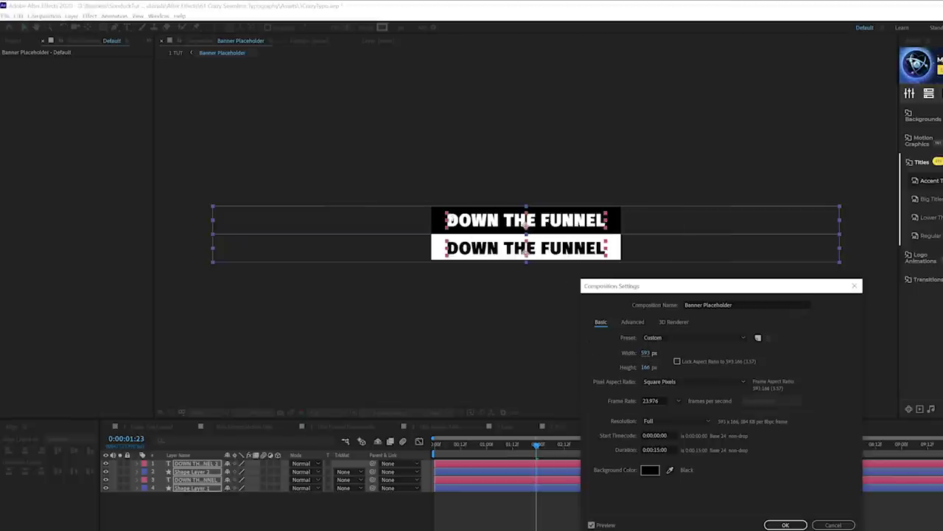
click(785, 524)
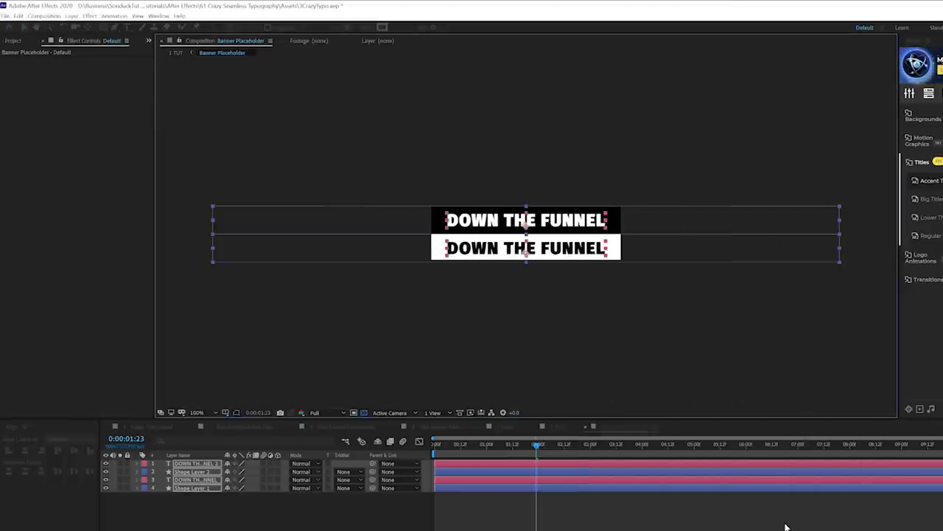
Step: Apply the Motion Tile effect to the Banner Placeholder layer in the 1 TUT composition
click(558, 426)
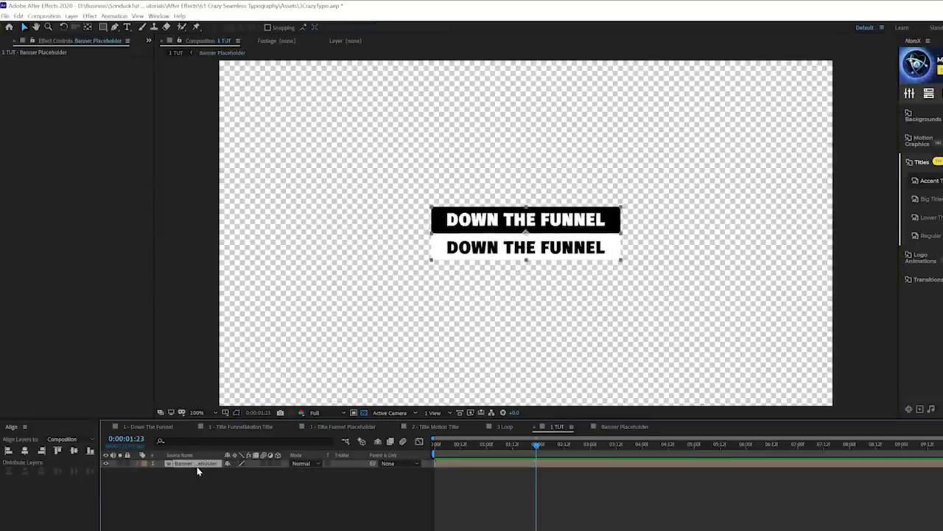
click(89, 16)
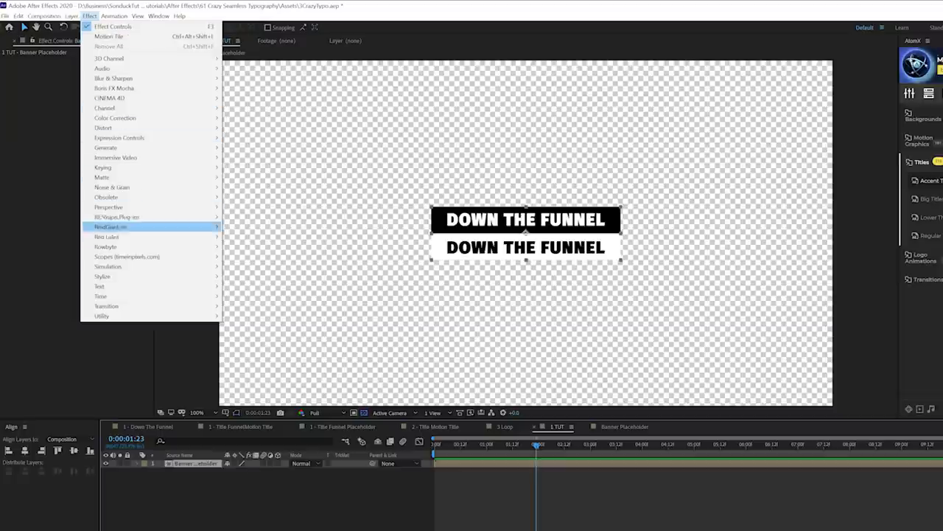
mouse_move(115, 278)
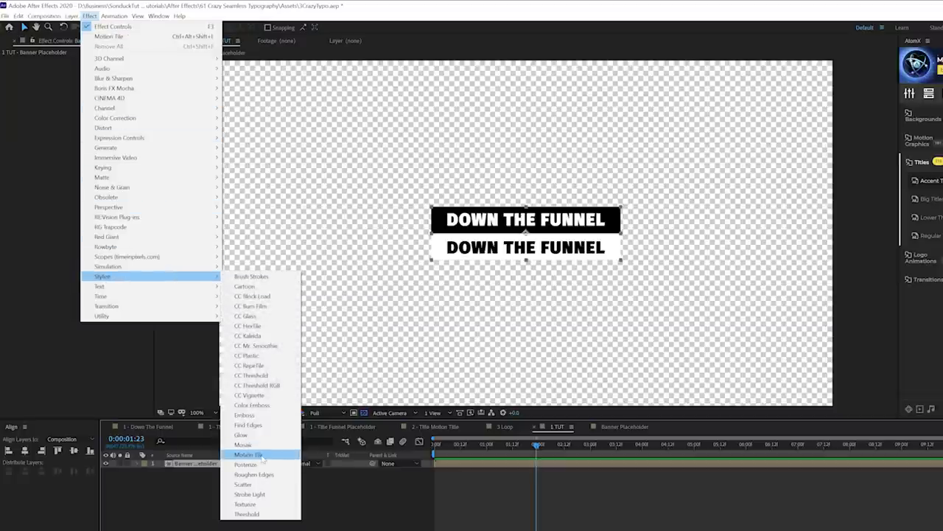
click(275, 453)
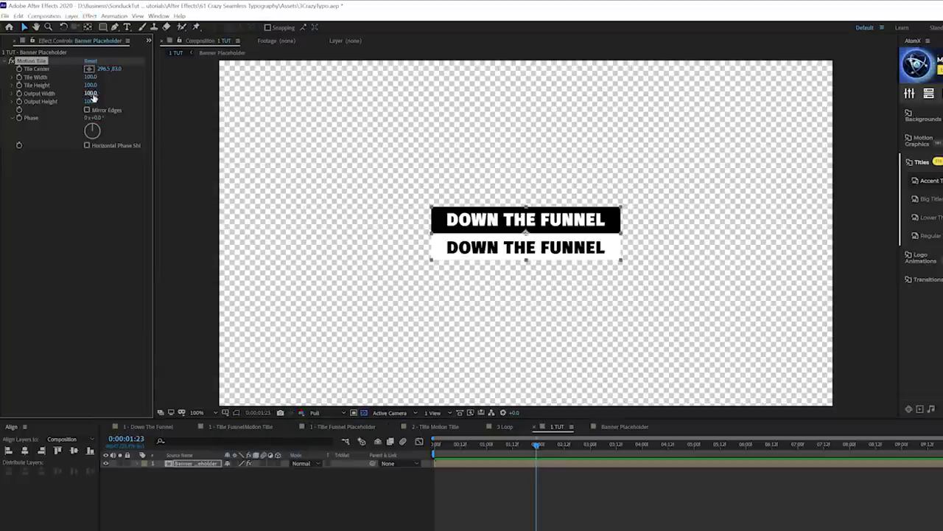
Step: Set Motion Tile's Output Width to 1430 and Output Height to 910, and preview the tiled titles from the first frame
drag(90, 93, 160, 97)
drag(90, 101, 137, 108)
click(330, 509)
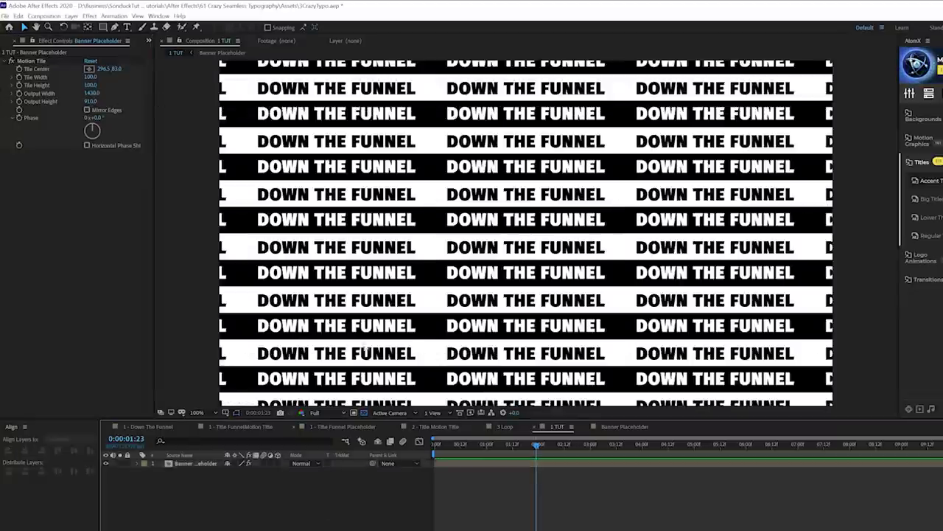
key(comma)
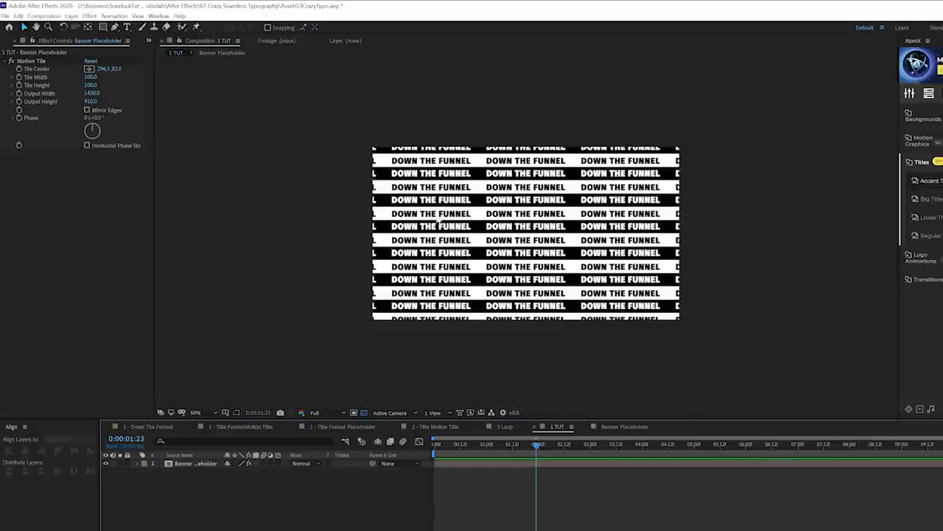
key(period)
key(Home)
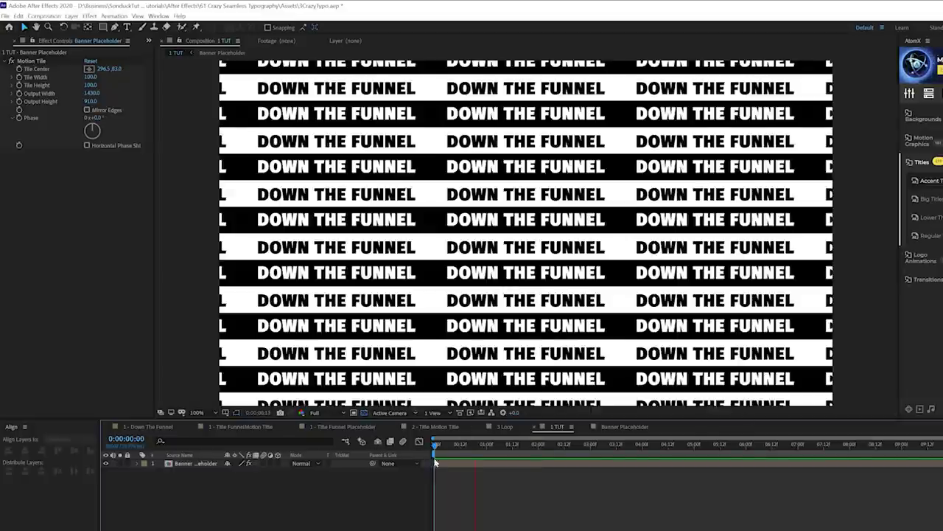
Step: Keyframe Motion Tile's Tile Center at the first frame and at 0:00:05:05, shifting its Y value so the titles scroll vertically
click(19, 69)
drag(486, 451, 705, 447)
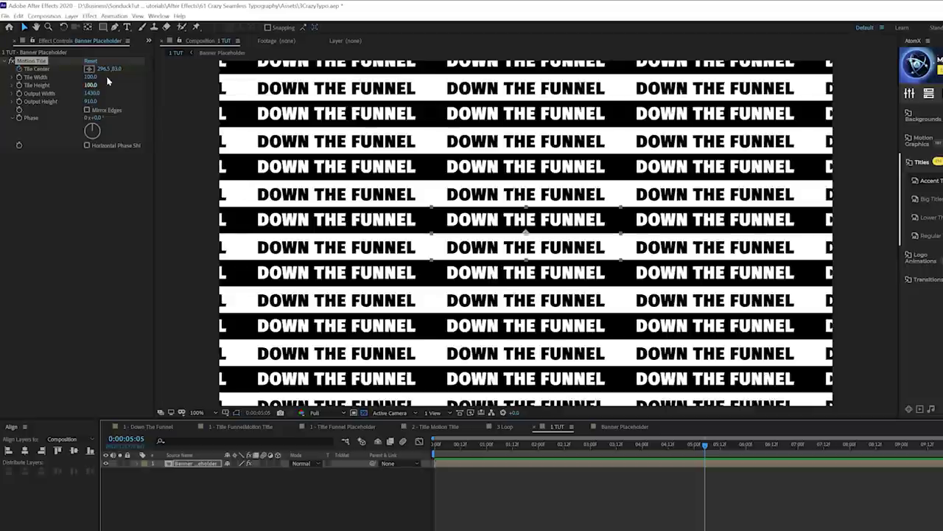
drag(116, 69, 135, 77)
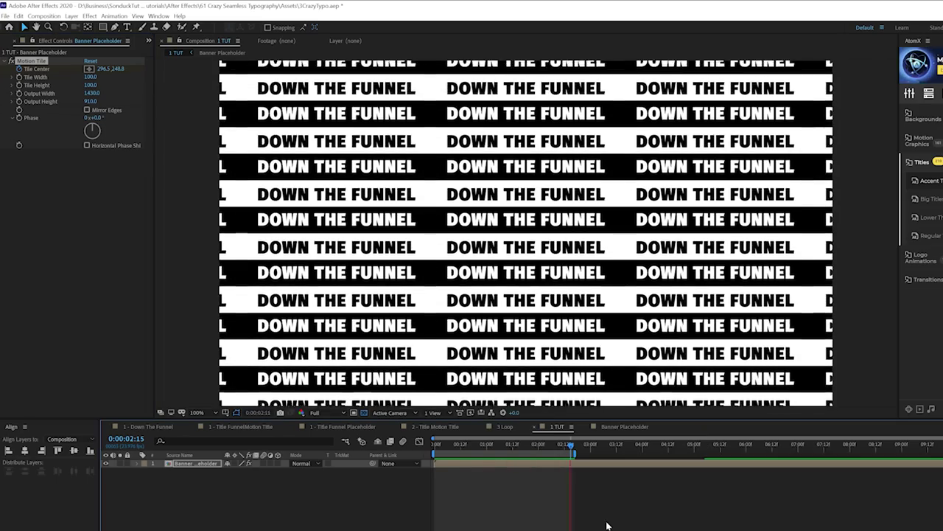
Step: Apply the Turbulent Displace effect to the Banner Placeholder layer, with Amount 22 and Size 243
click(197, 464)
click(90, 16)
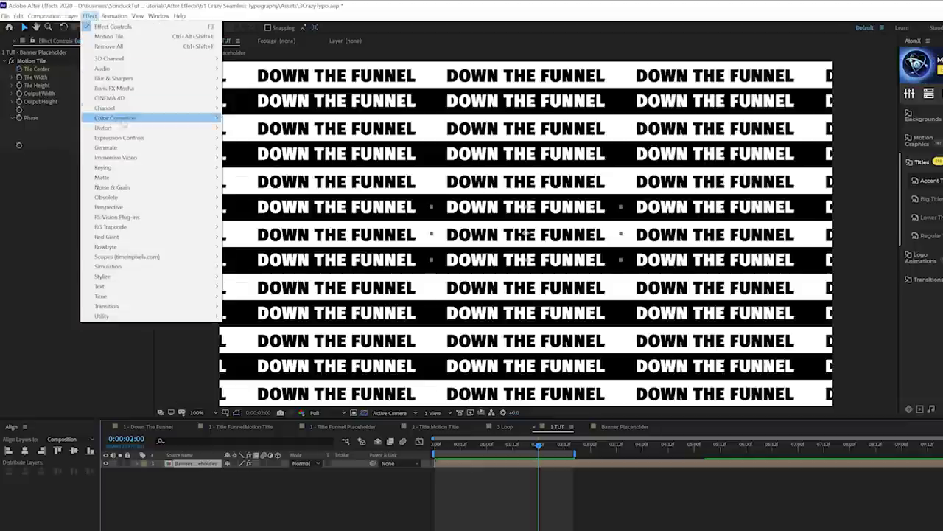
mouse_move(124, 129)
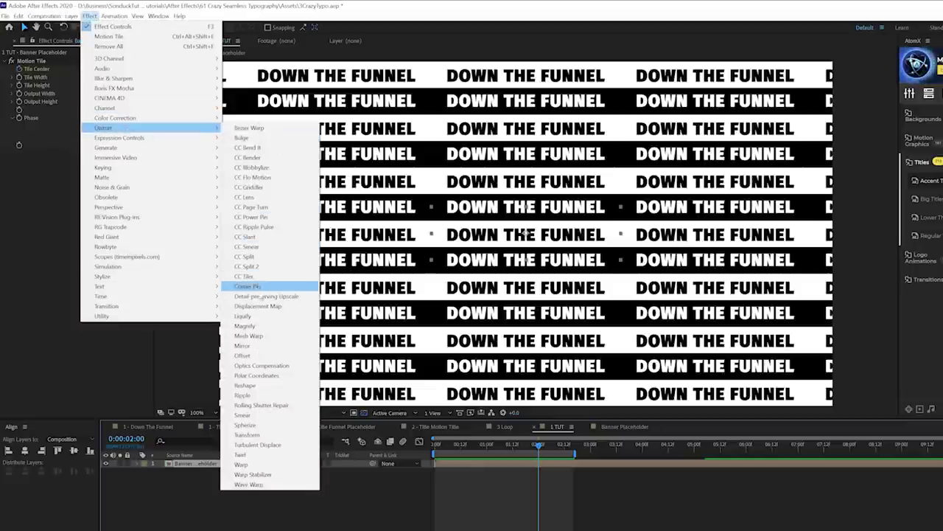
click(257, 444)
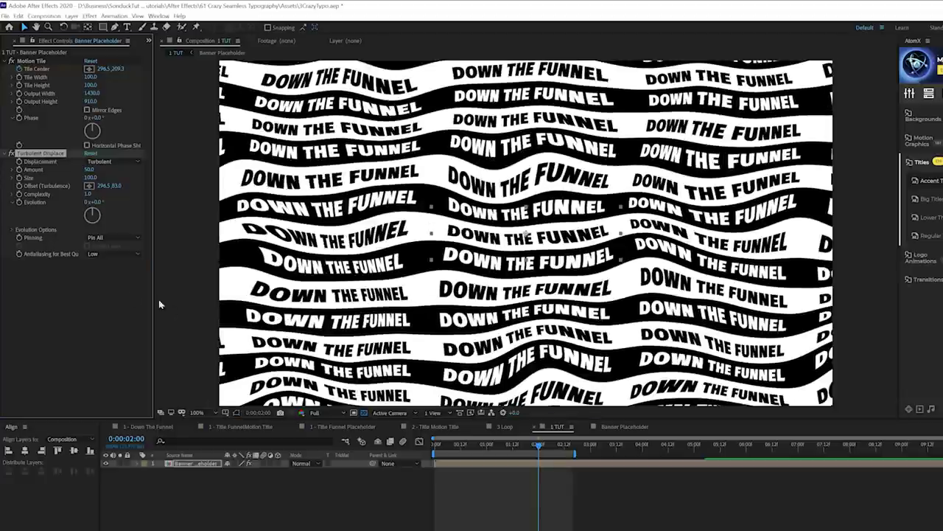
drag(89, 169, 177, 189)
Step: Drive Turbulent Displace's Evolution with the expression time*20 and preview the wavy titles
click(20, 202)
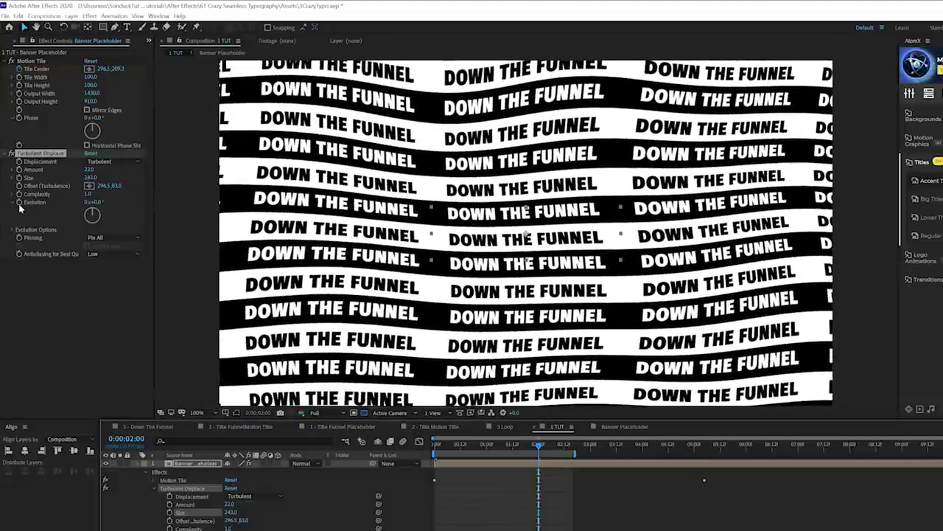
alt+click(20, 203)
text(tim)
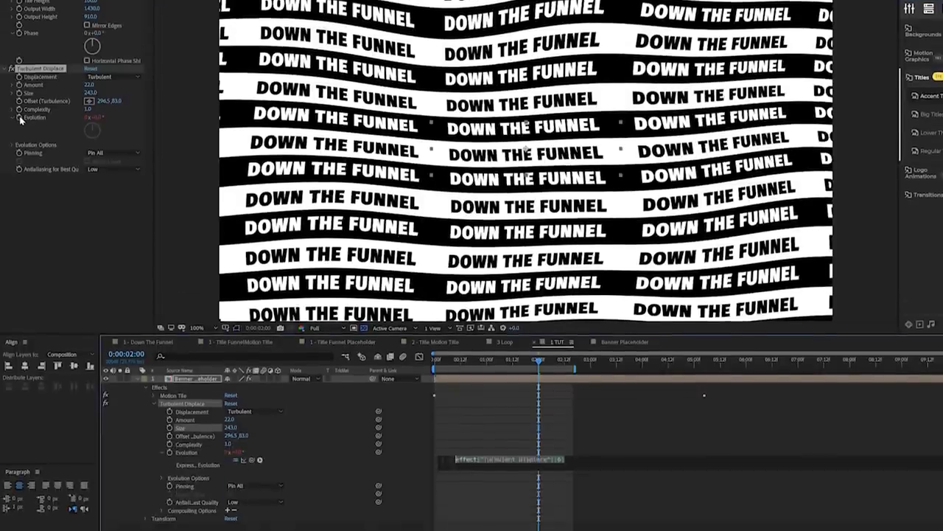
text(e)
key(Return)
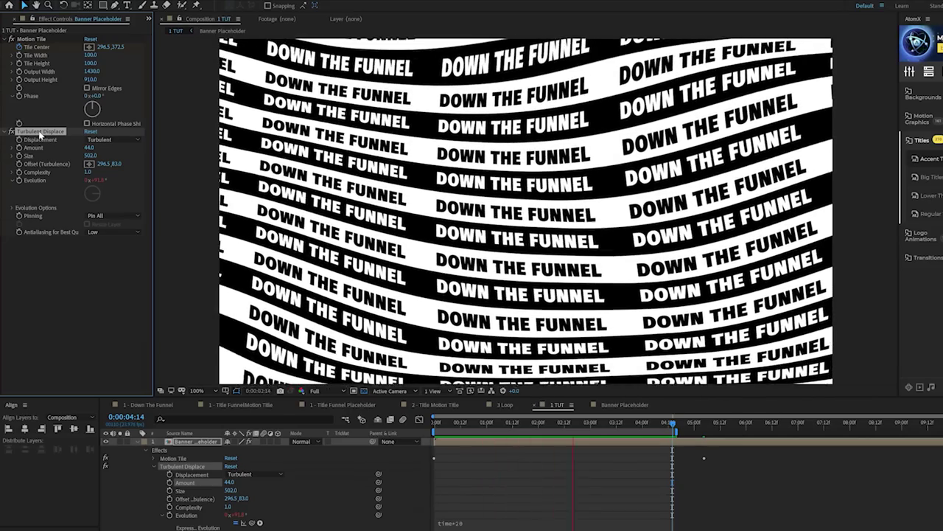
key(space)
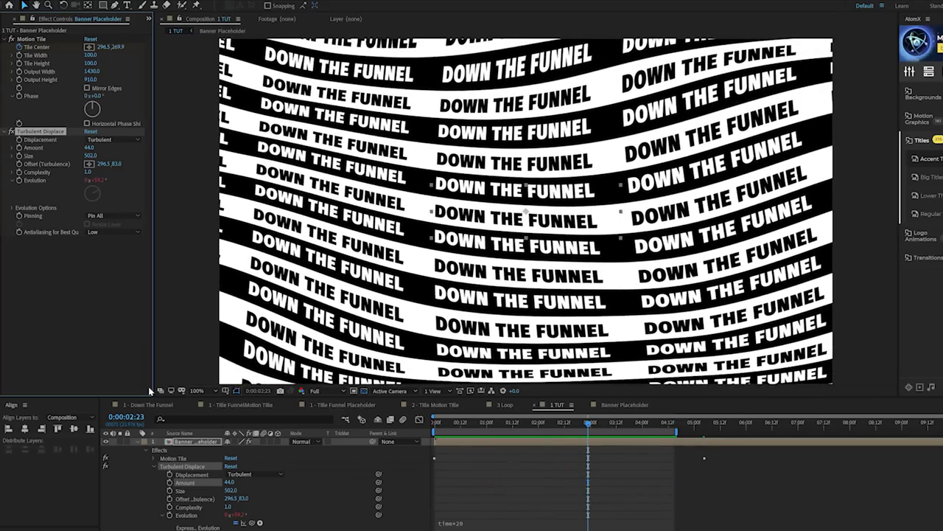
Step: Check the finished 1 - Down The Funnel composition, and disable Turbulent Displace on the Banner Placeholder layer in 1 TUT
click(147, 404)
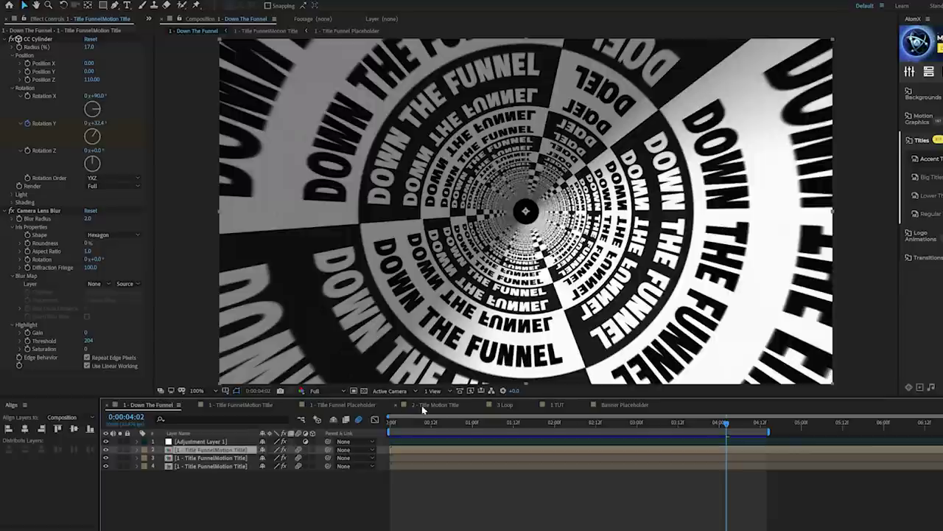
click(556, 405)
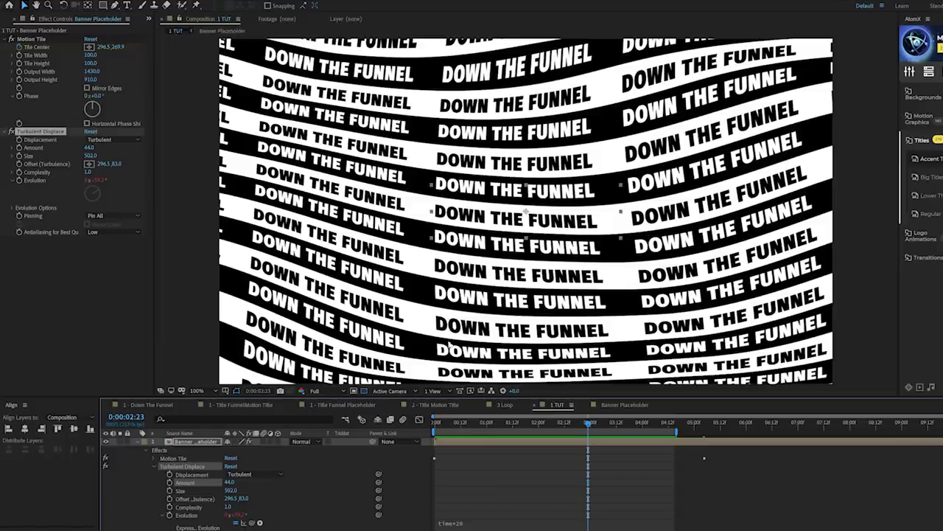
click(13, 132)
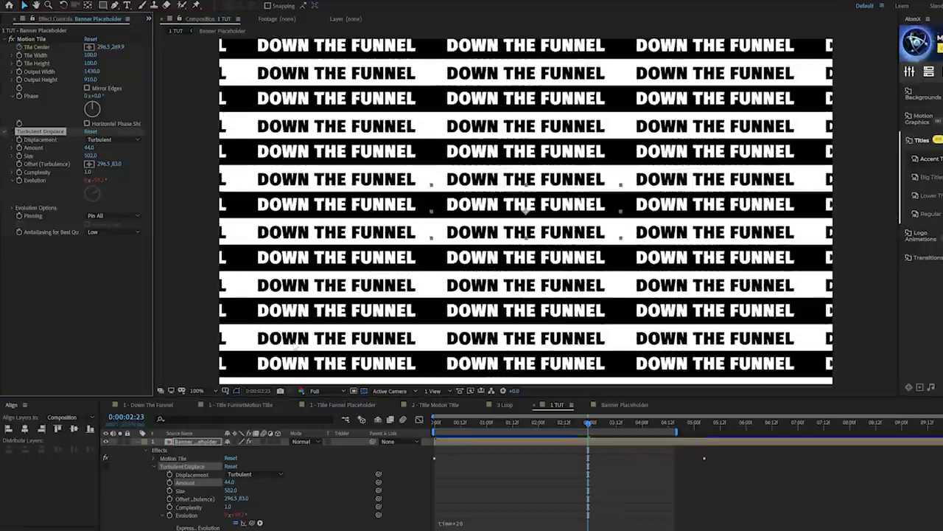
click(148, 441)
drag(451, 423, 626, 449)
Step: Pre-compose the Banner Placeholder layer as "Banner Funnel Ready", moving all attributes into the new composition
click(203, 442)
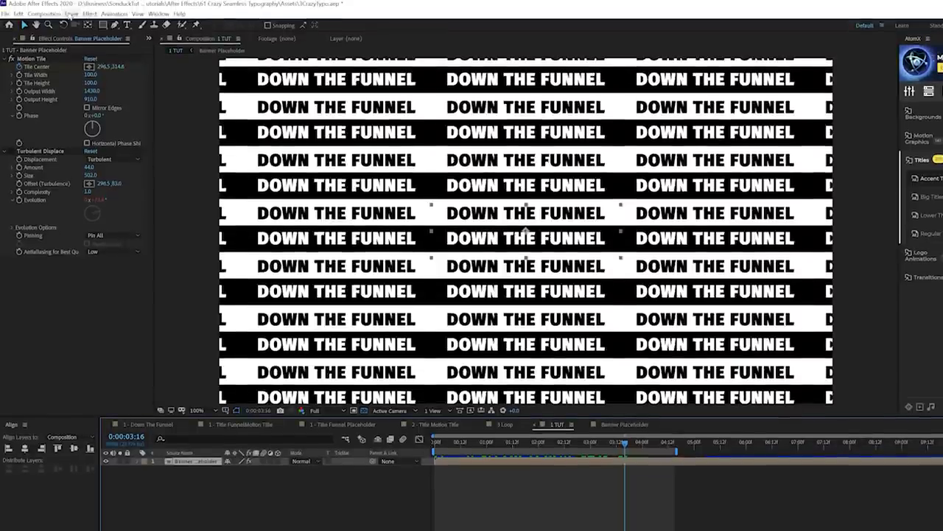
click(71, 13)
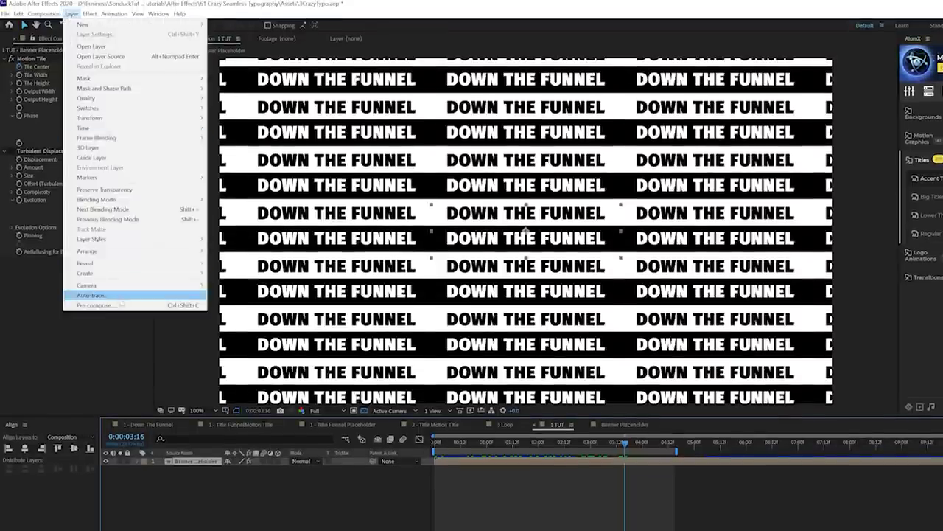
click(122, 304)
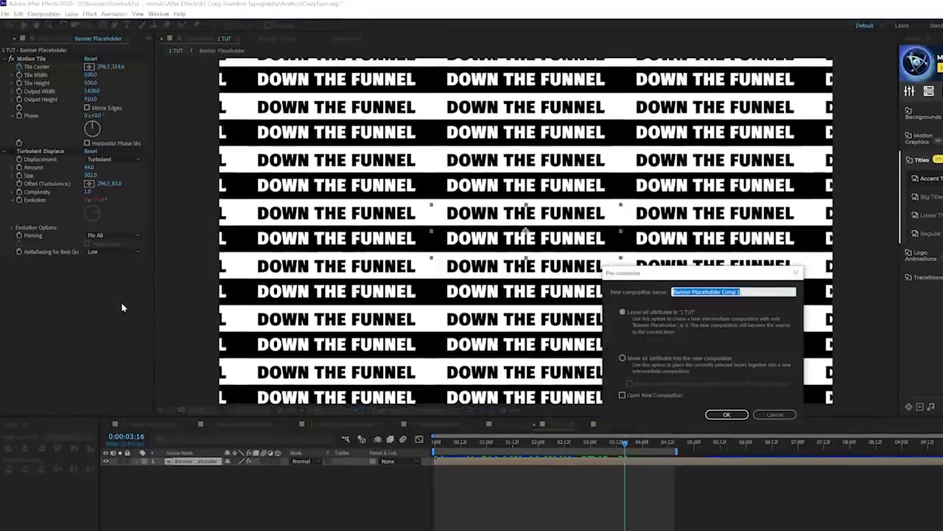
text(Banner Funnel Read)
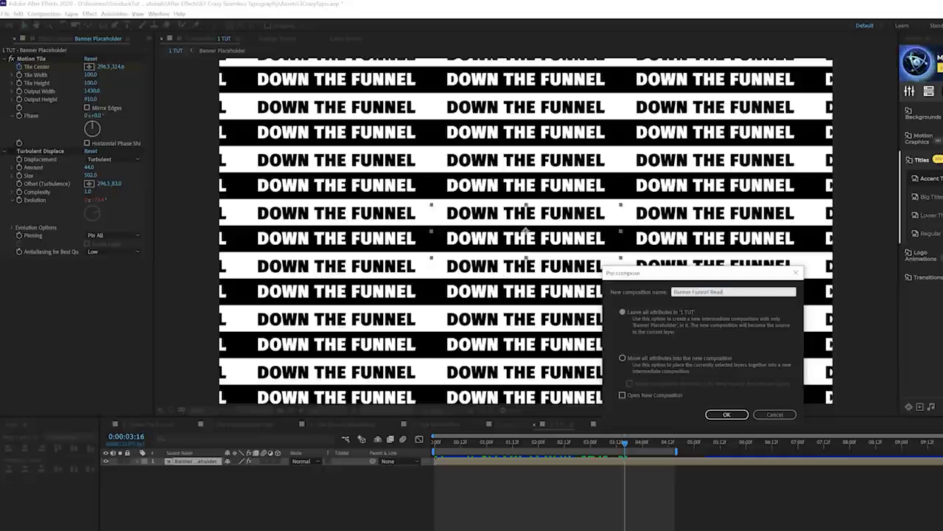
click(684, 357)
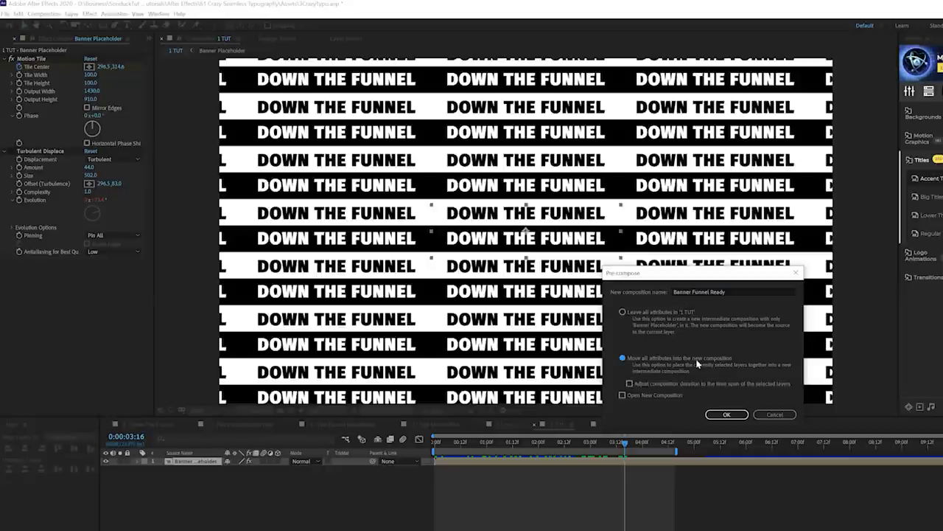
click(727, 414)
Step: Apply the CC Cylinder effect to the Banner Funnel Ready layer
drag(495, 441, 547, 441)
click(89, 14)
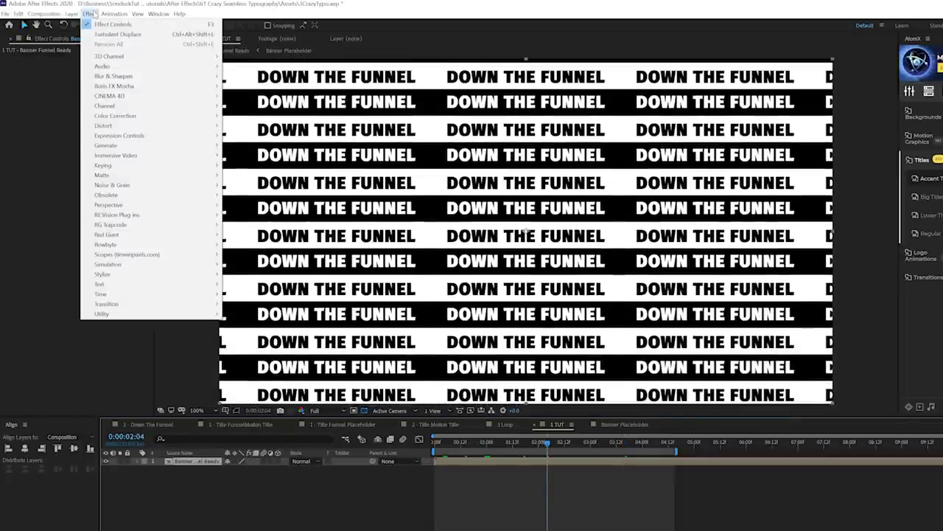
mouse_move(147, 205)
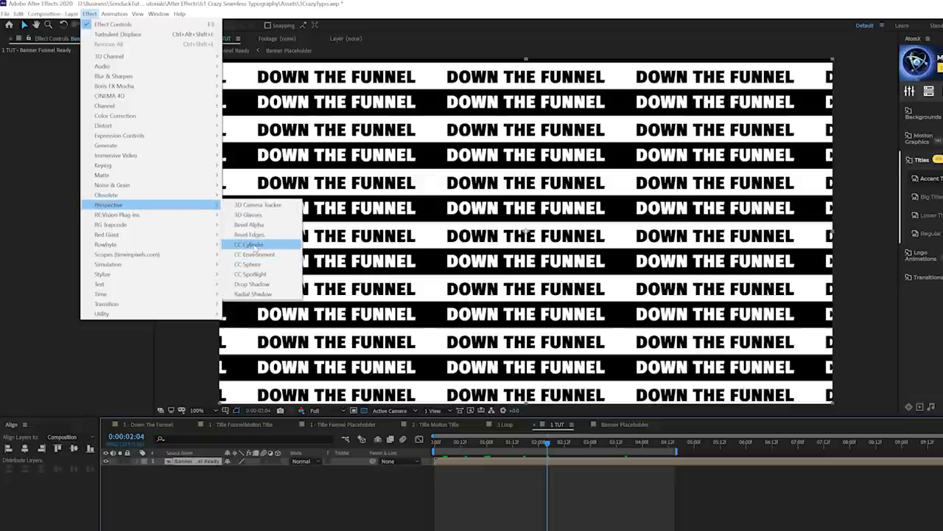
click(254, 246)
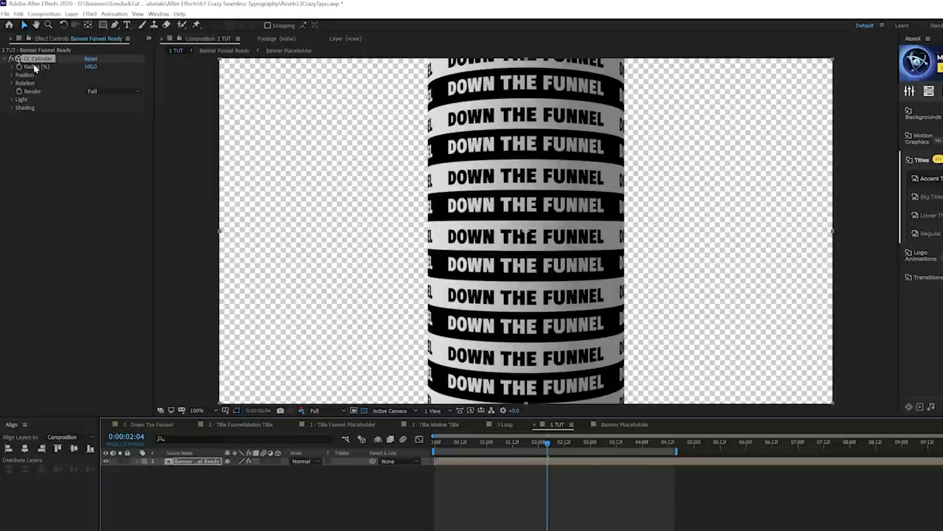
Step: Set CC Cylinder's Rotation X to 90° so the view looks through the tube
click(14, 83)
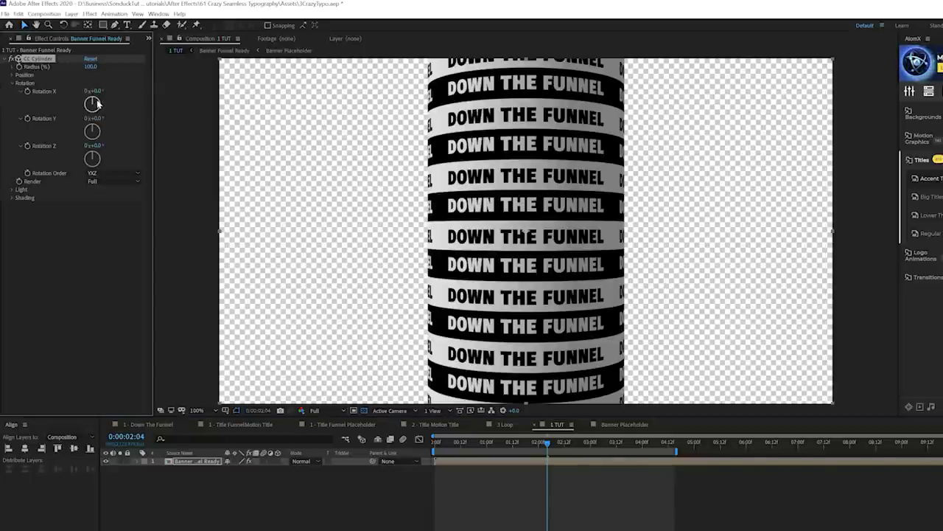
click(98, 90)
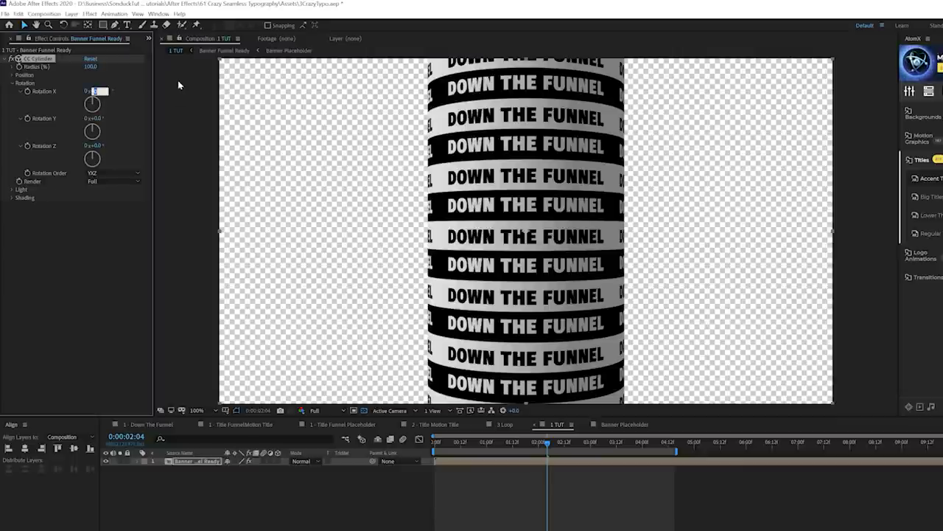
key(Return)
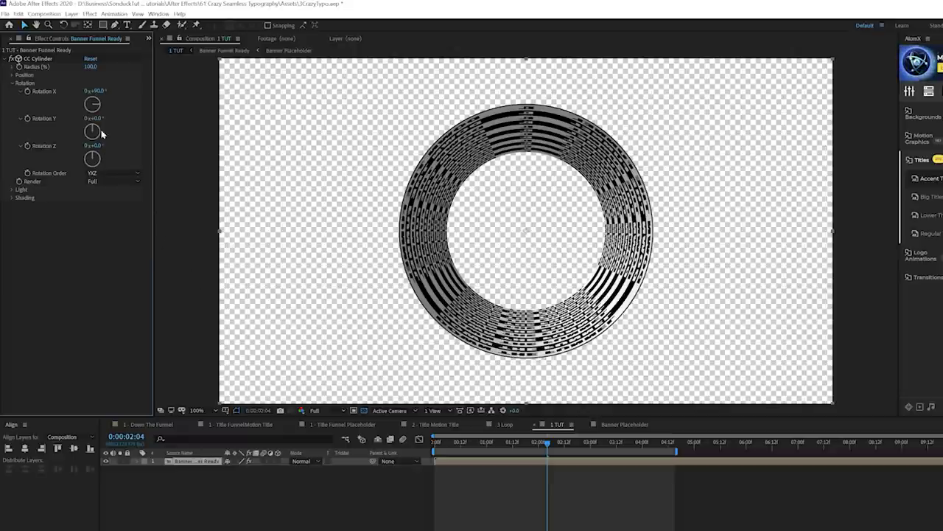
Step: Set CC Cylinder's Radius to 17% and its Position Z to -1690 so the tunnel fills the frame
click(11, 75)
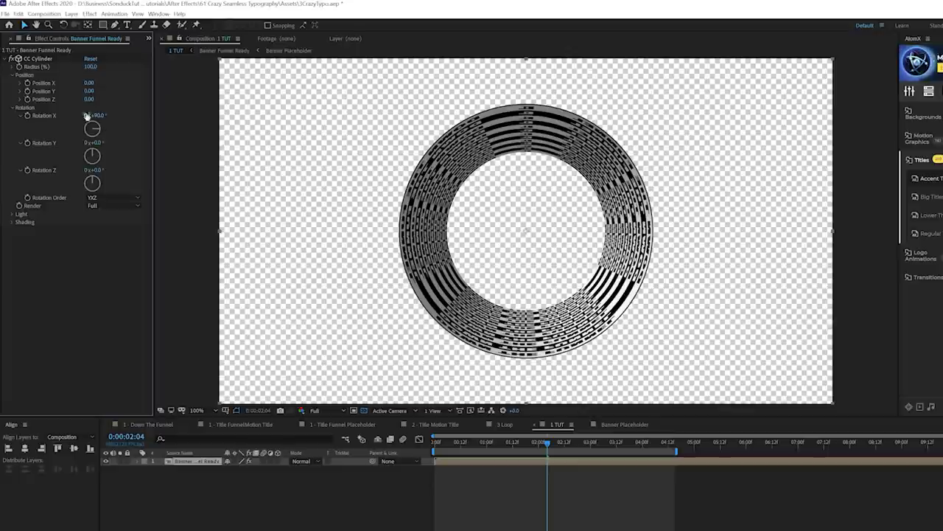
drag(91, 99, 28, 99)
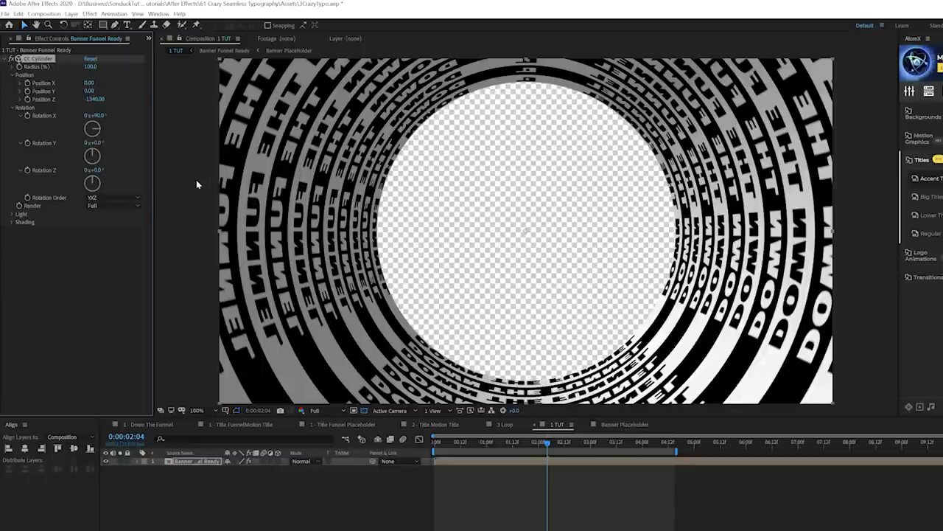
drag(90, 66, 57, 74)
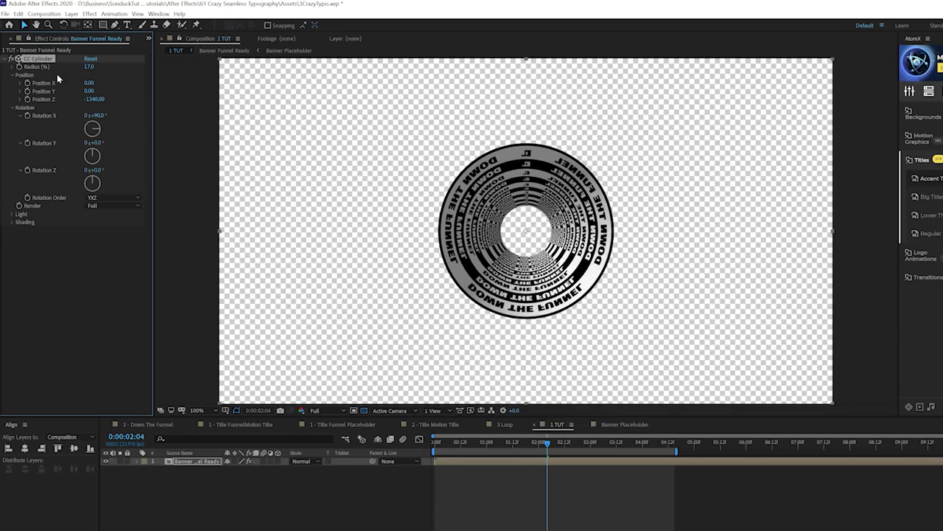
text(-2130)
key(Return)
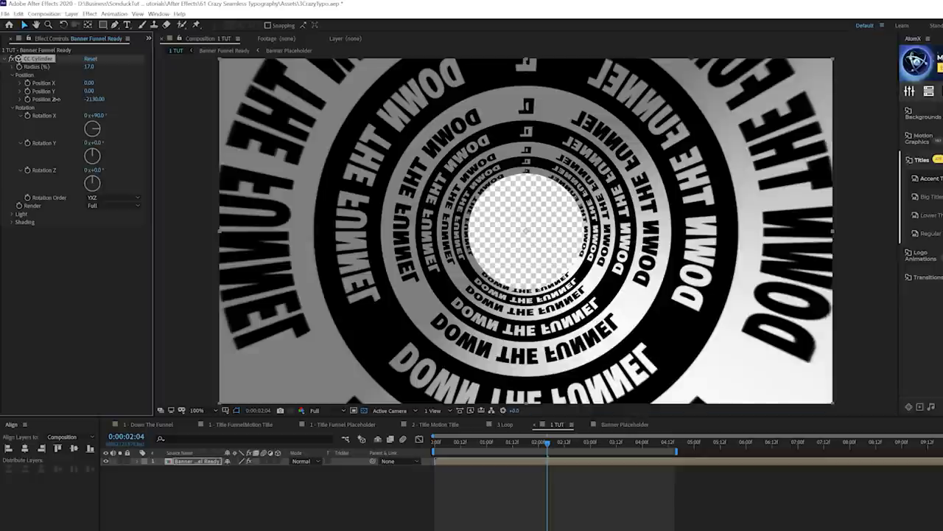
drag(58, 99, 77, 103)
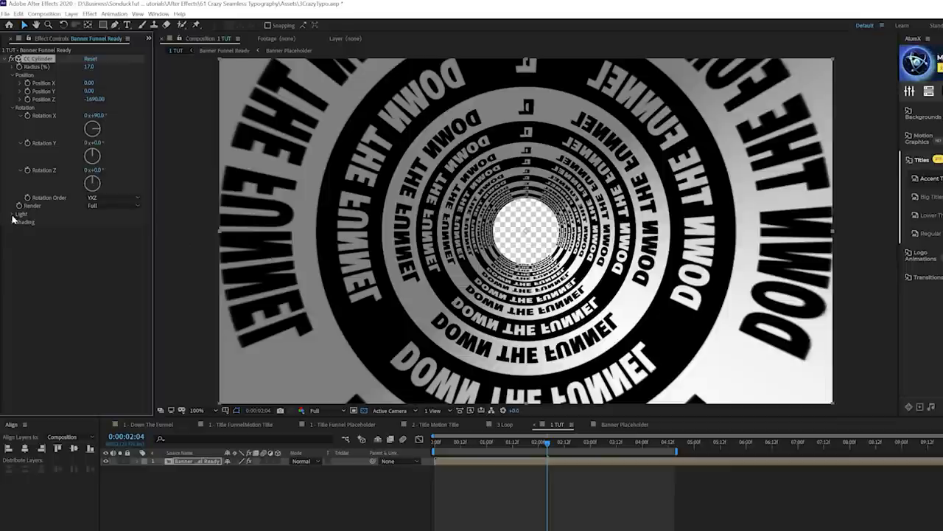
Step: Adjust CC Cylinder's lighting and shading: Diffuse 84, Ambient 57 and Light Intensity 82
click(14, 215)
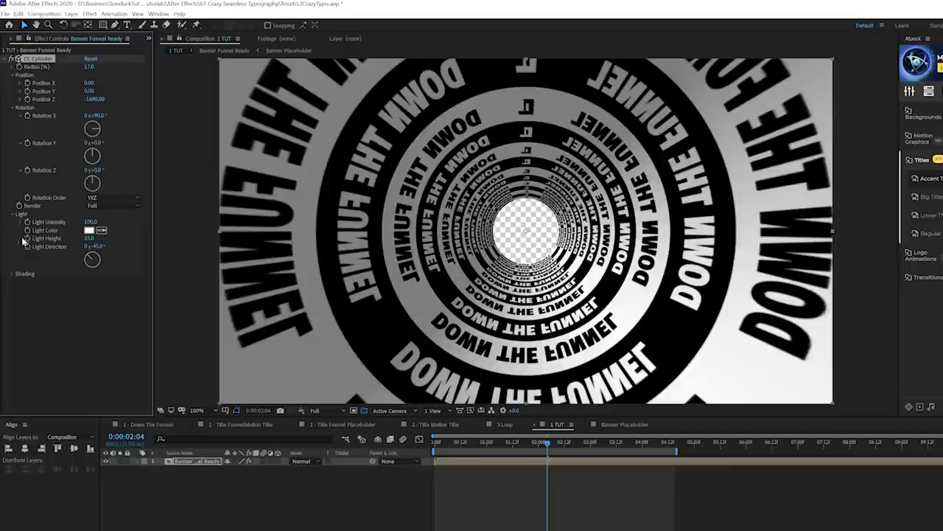
click(13, 274)
drag(88, 289, 105, 291)
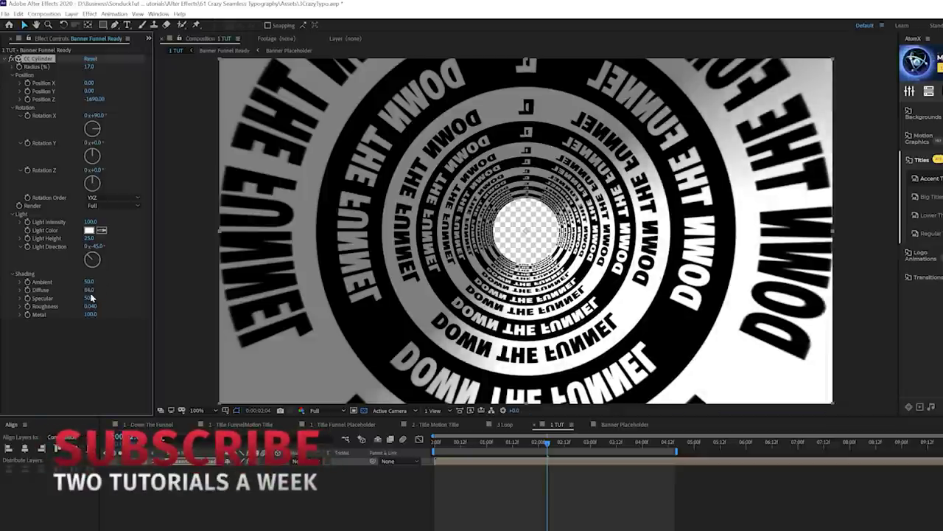
drag(88, 281, 101, 281)
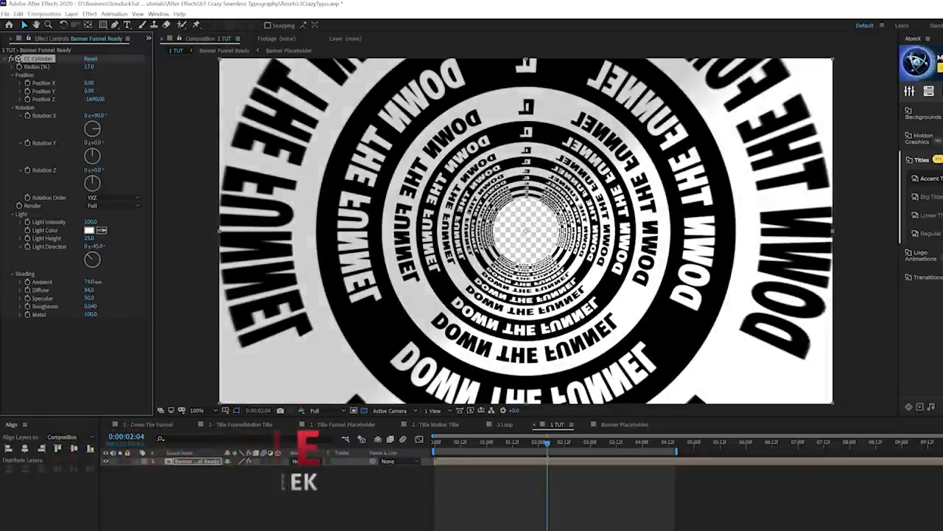
click(92, 281)
text(57)
key(Return)
drag(90, 221, 68, 221)
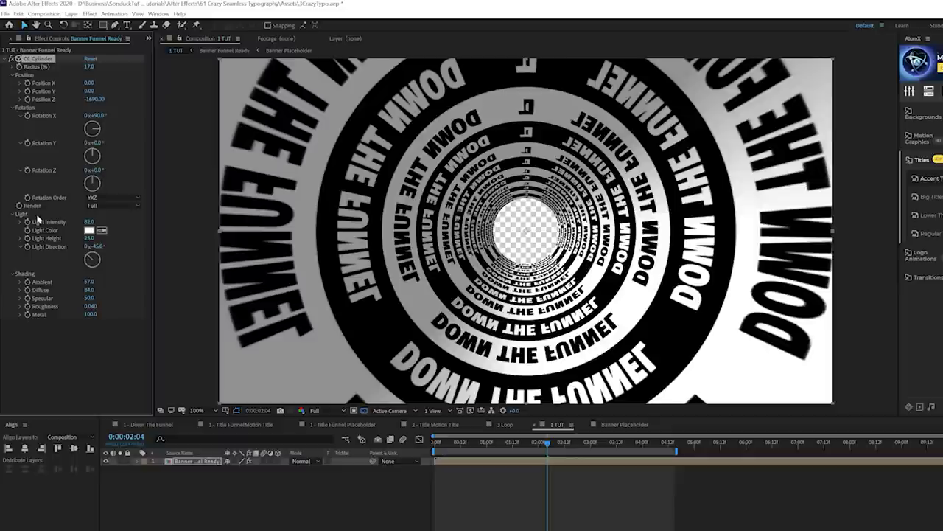
Step: Keyframe CC Cylinder's Rotation Y on the banner layer from 0° at the start to a higher angle at 0:00:06:07
click(177, 462)
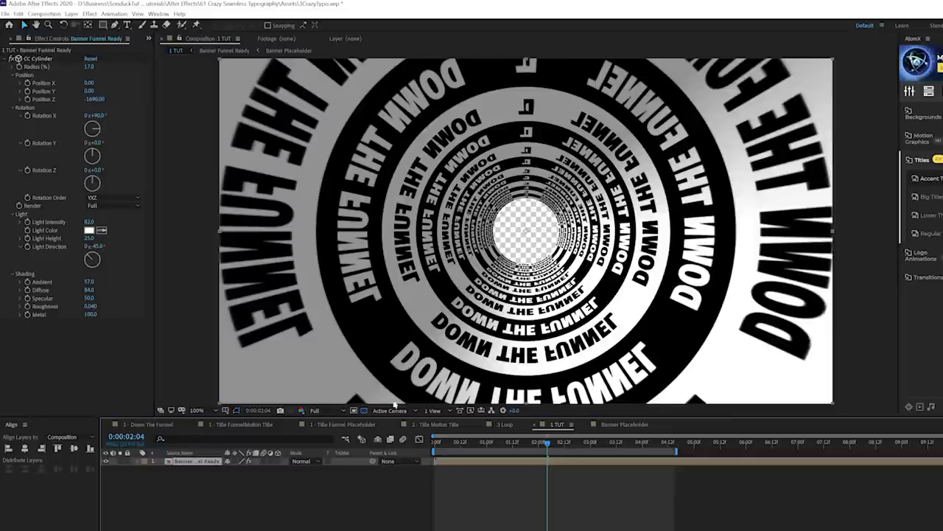
key(Home)
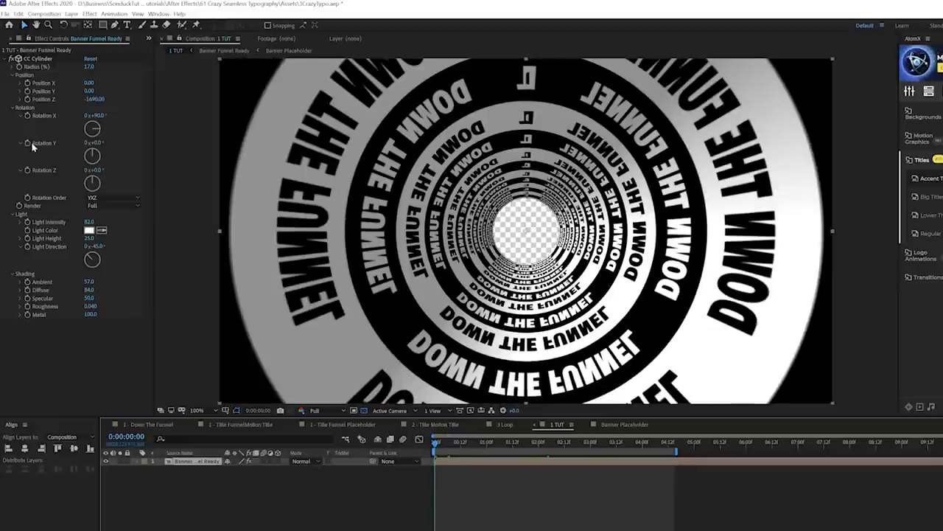
key(ctrl+a)
drag(726, 445, 762, 444)
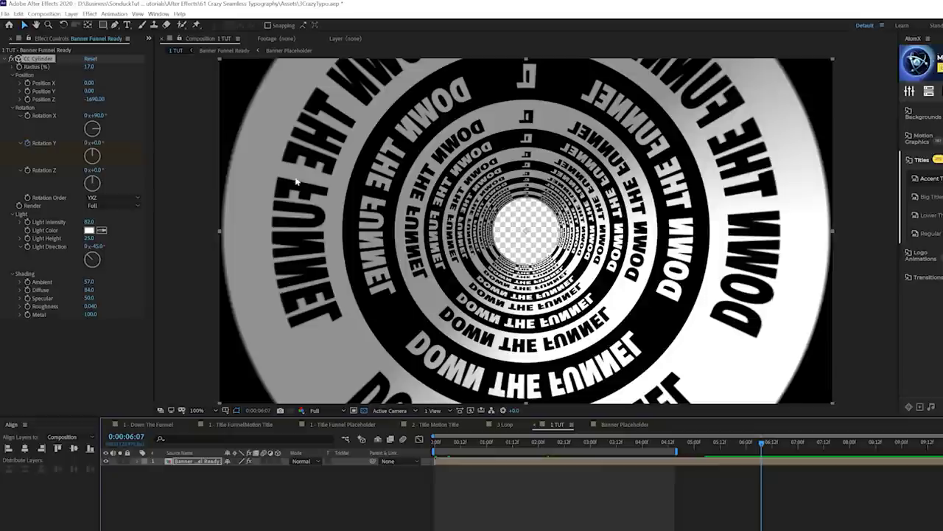
drag(93, 143, 102, 143)
Step: Preview the rotating tunnel and move the playhead to 0:00:00:12
key(space)
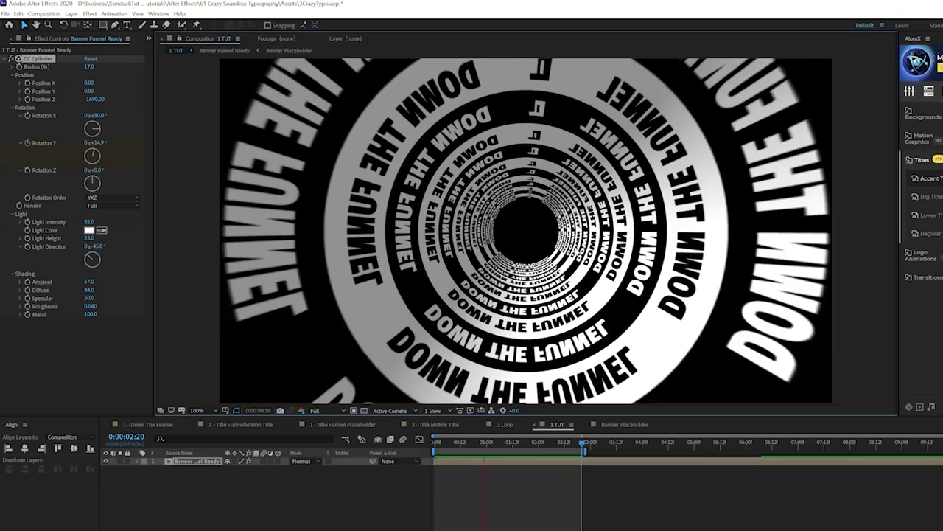
key(space)
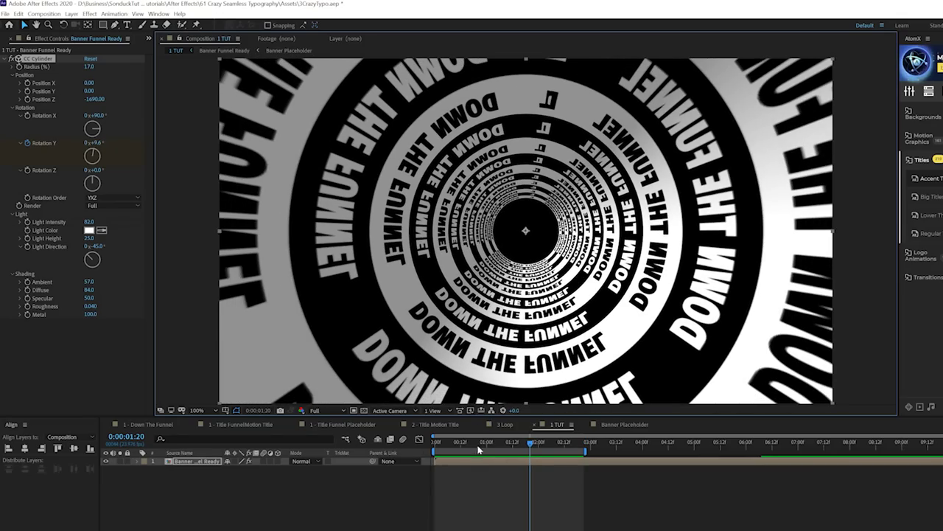
mouse_move(478, 443)
mouse_down()
mouse_move(438, 442)
mouse_move(462, 442)
mouse_up()
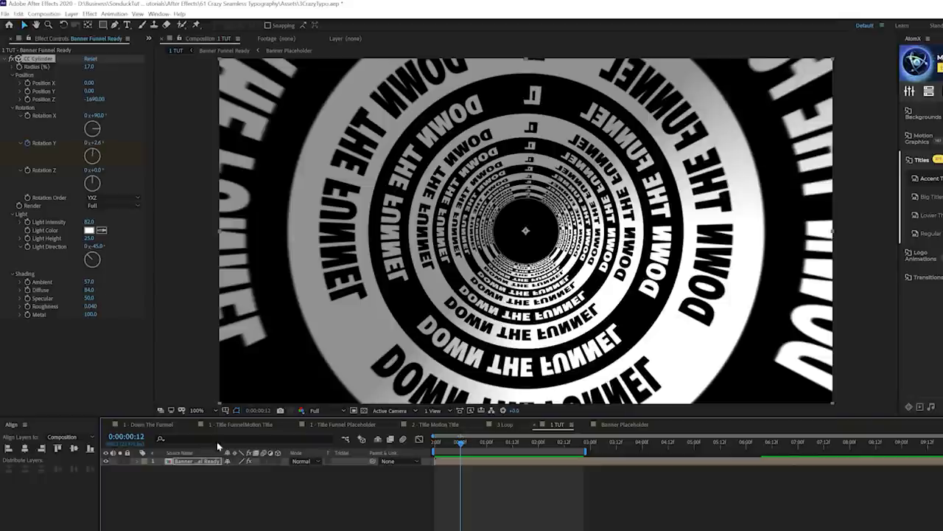
Step: Duplicate the Banner Funnel Ready layer and set the copy's CC Cylinder Position Z to -700 to extend the tunnel deeper
click(190, 463)
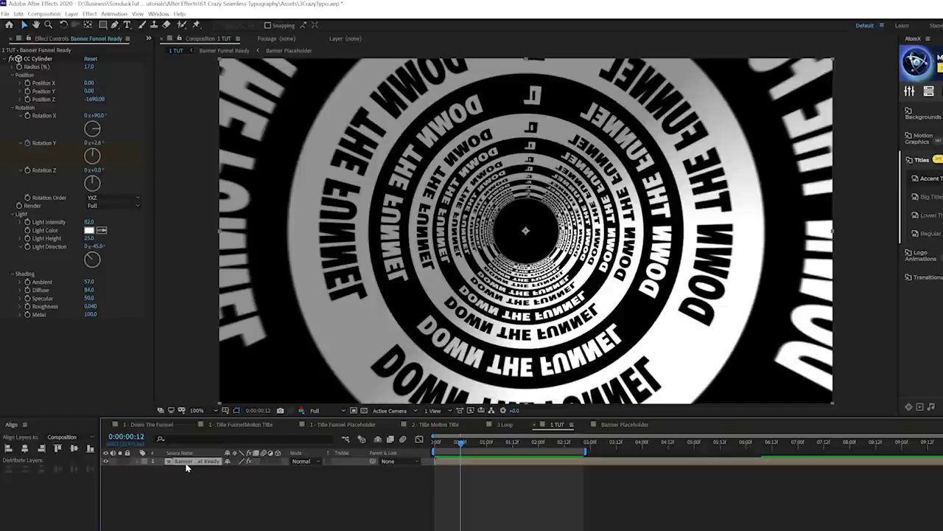
key(ctrl+d)
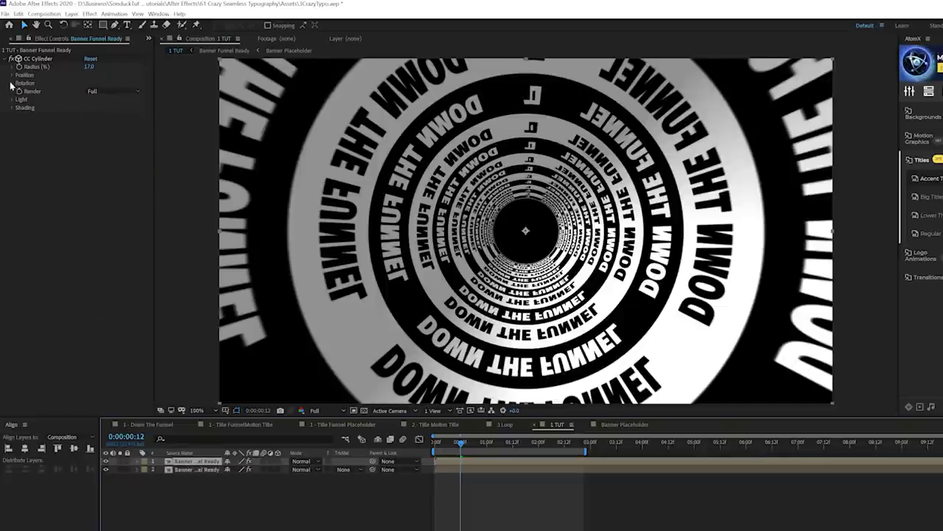
click(12, 76)
click(43, 99)
drag(43, 99, 21, 99)
drag(91, 106, 145, 104)
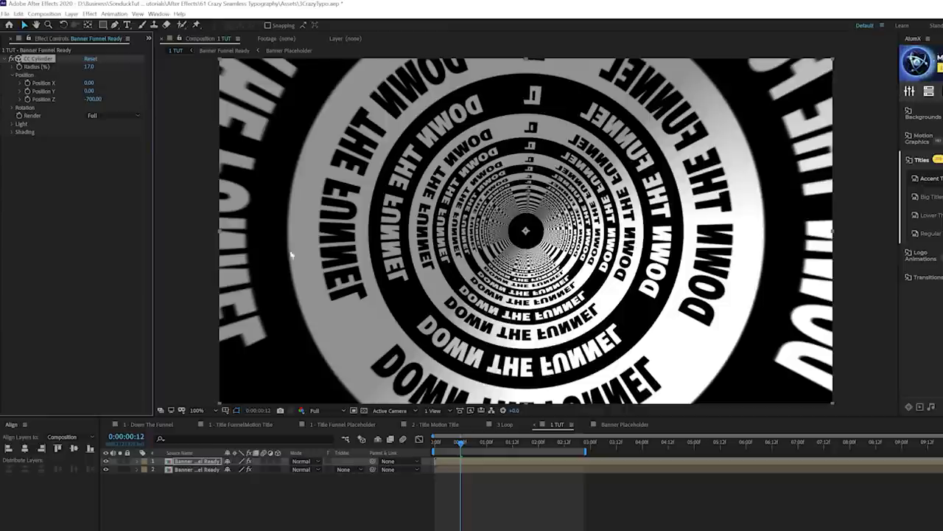
Step: Duplicate the top banner layer again and set this copy's CC Cylinder Position Z to 350
key(ctrl+d)
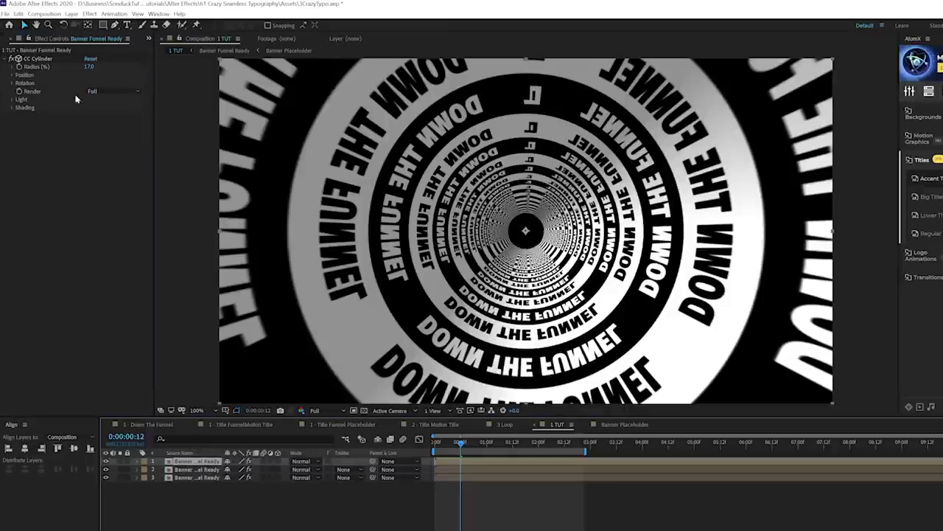
click(15, 75)
drag(96, 99, 163, 112)
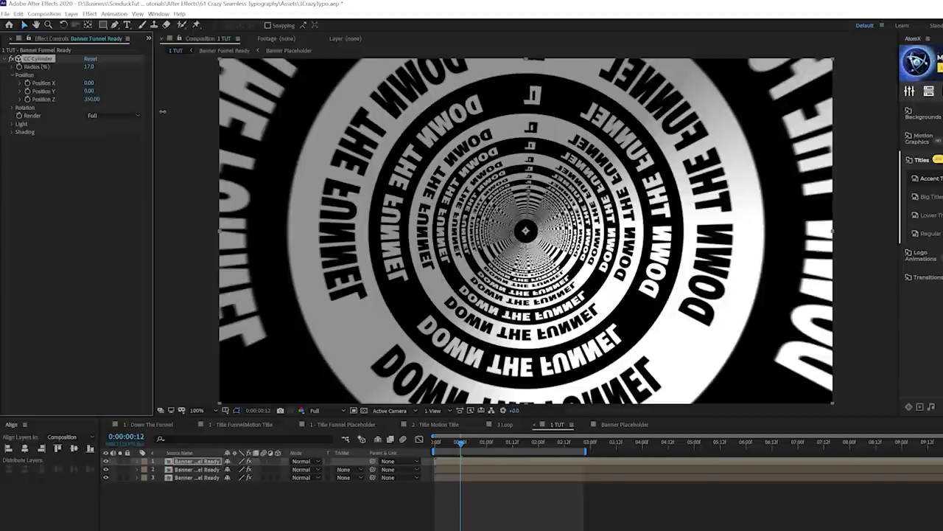
click(422, 528)
Step: In the Banner Funnel Ready composition, set Motion Tile's Phase to 178° and check the tunnel in 1 TUT
click(398, 472)
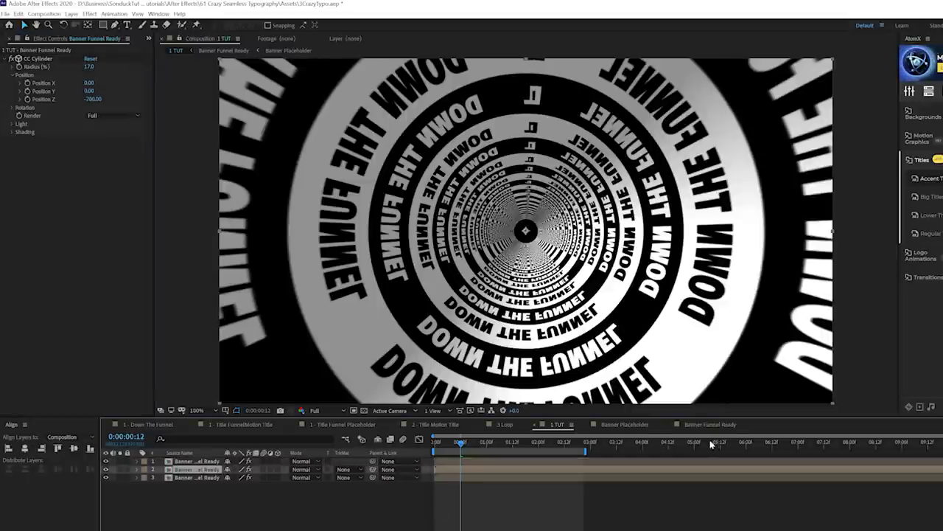
double_click(200, 469)
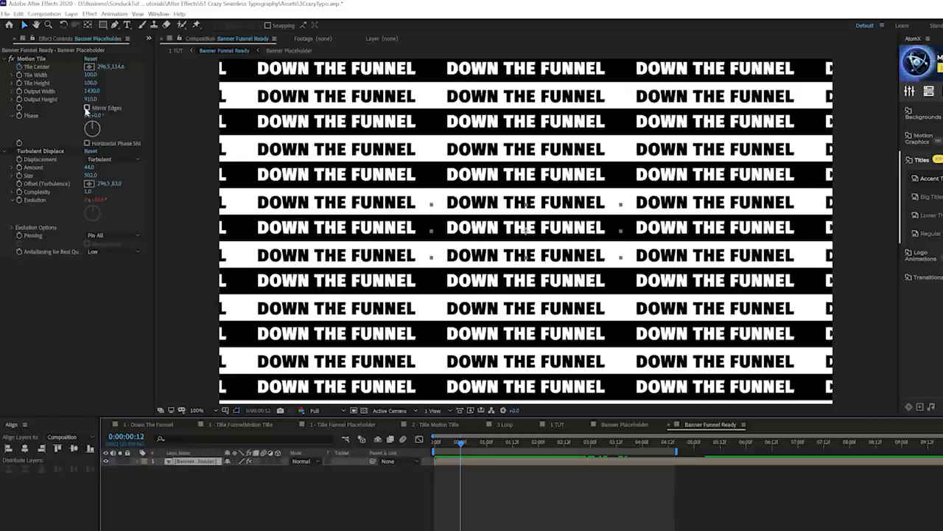
drag(96, 115, 202, 132)
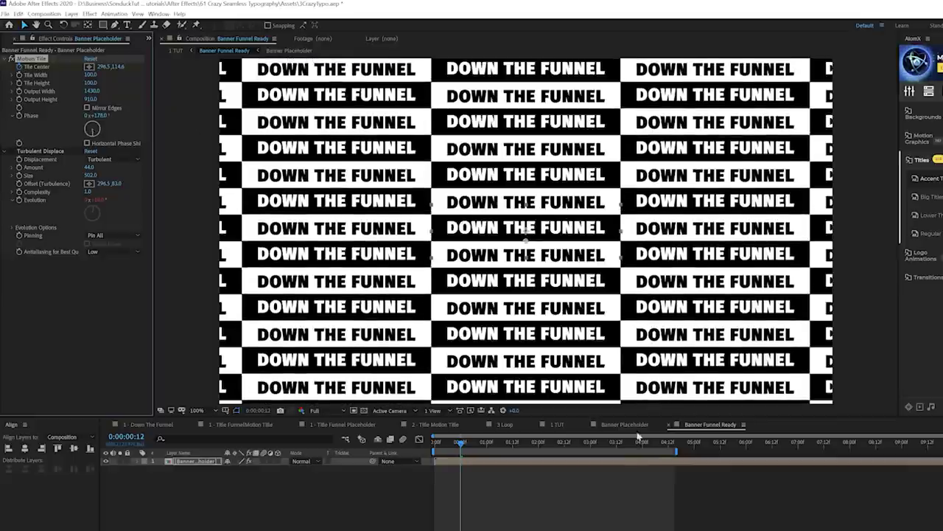
click(556, 425)
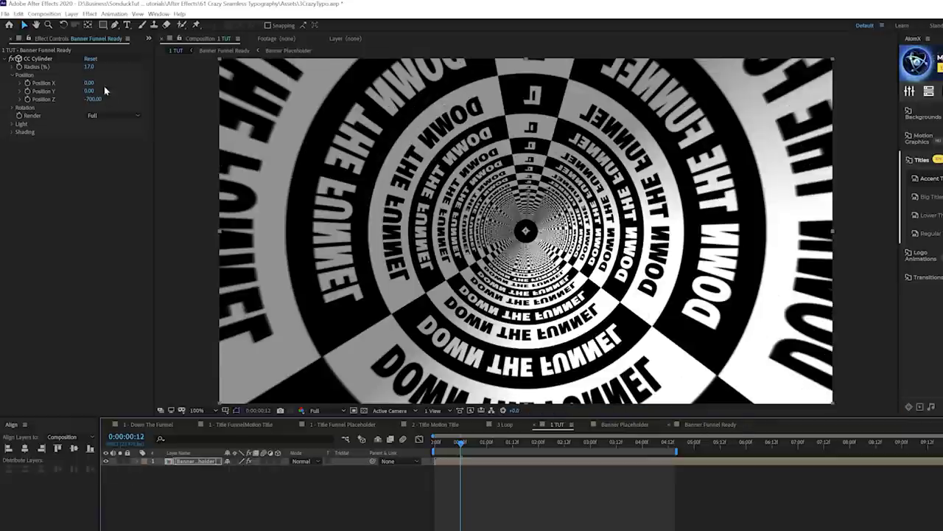
Step: In Banner Funnel Ready, enable Motion Tile's Mirror Edges, set Phase to 1x+5°, and check the tunnel
key(shift+Escape)
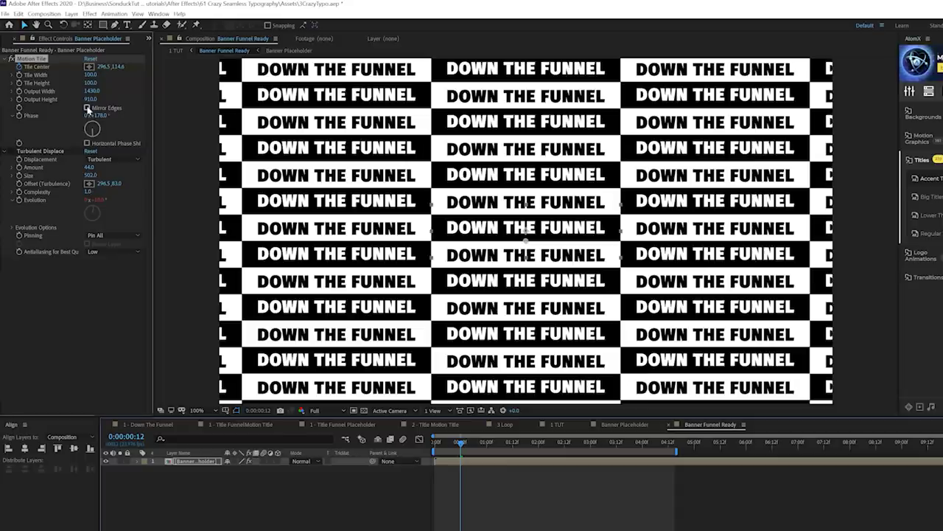
click(87, 108)
drag(100, 115, 213, 130)
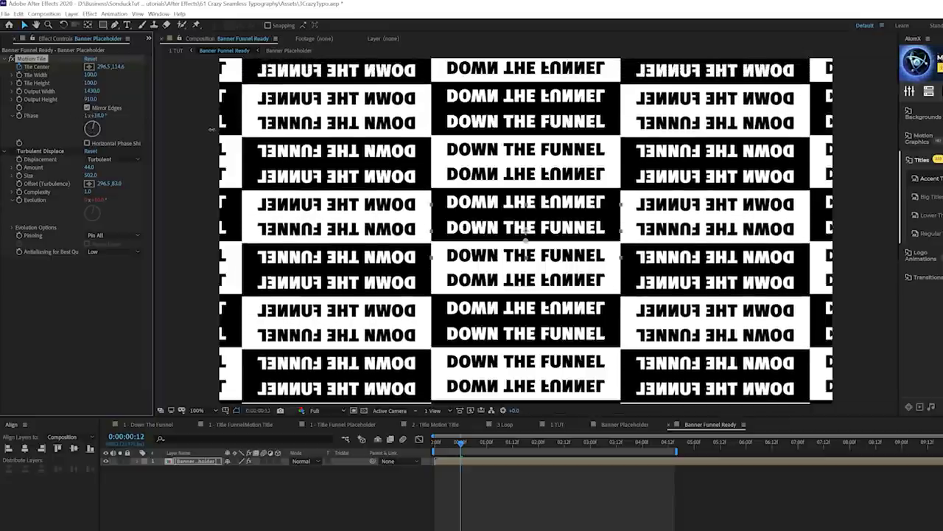
key(shift+Escape)
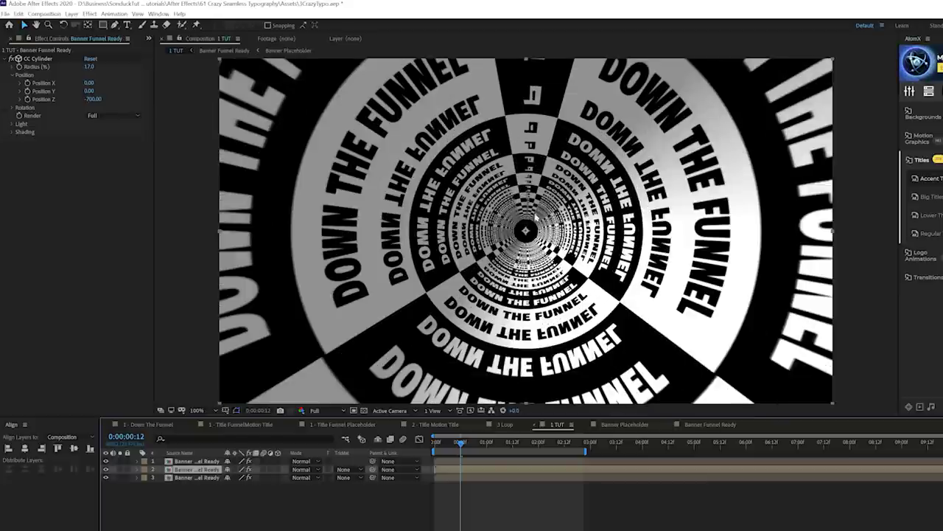
Step: Open the Banner Placeholder composition from Banner Funnel Ready and increase its width in the composition settings
click(706, 425)
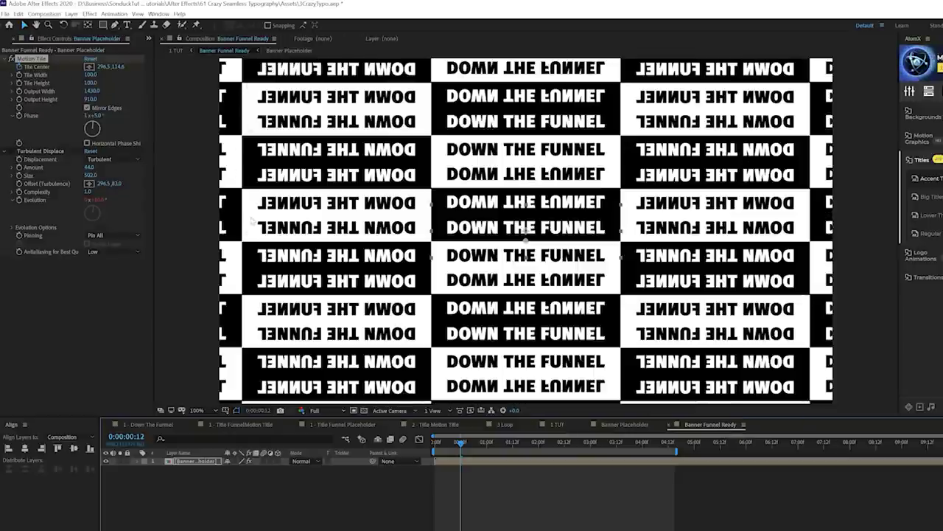
key(s)
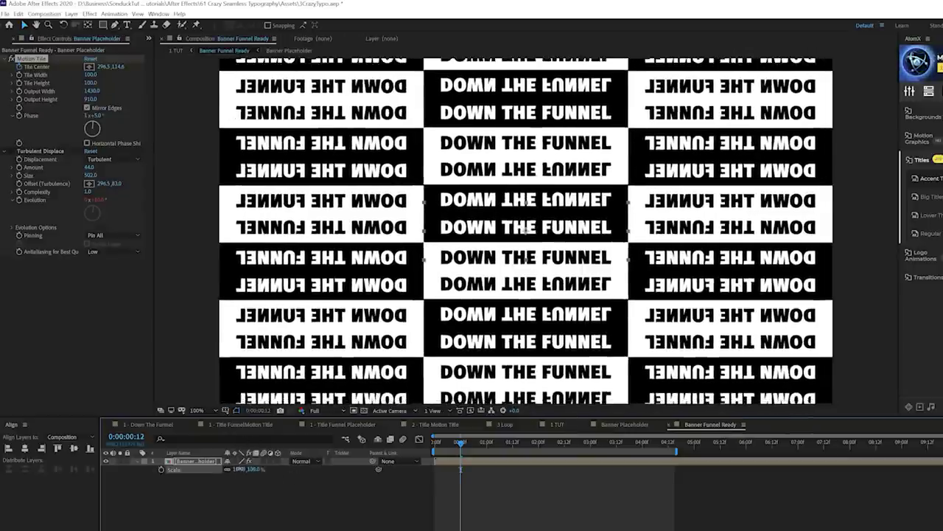
double_click(194, 461)
key(ctrl+k)
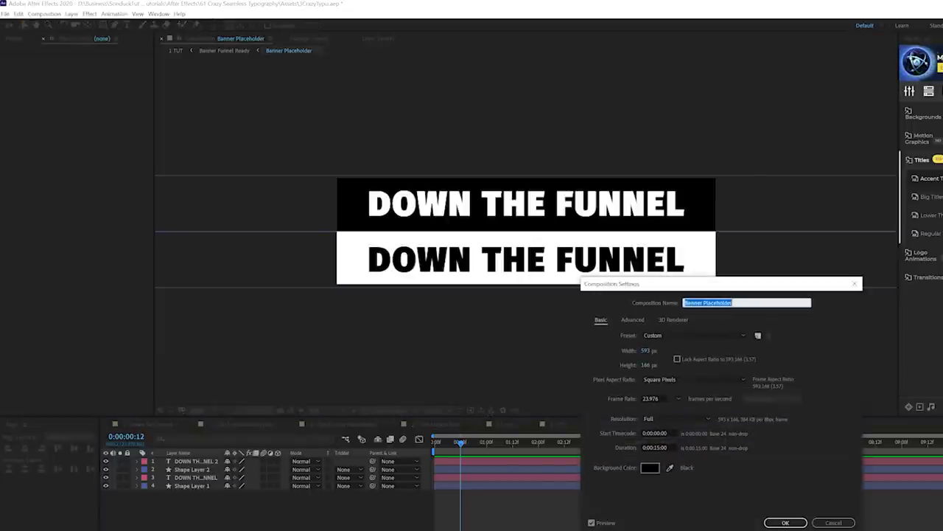
drag(645, 351, 649, 351)
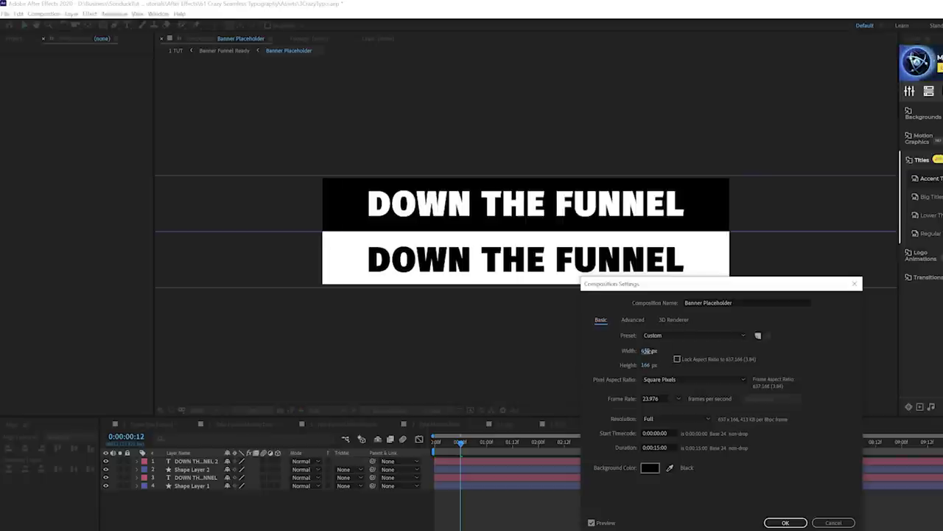
drag(648, 351, 663, 352)
click(780, 522)
Step: Check the widened banners in Banner Placeholder and Banner Funnel Ready, and preview the tunnel in 1 TUT
click(675, 425)
click(559, 424)
click(638, 425)
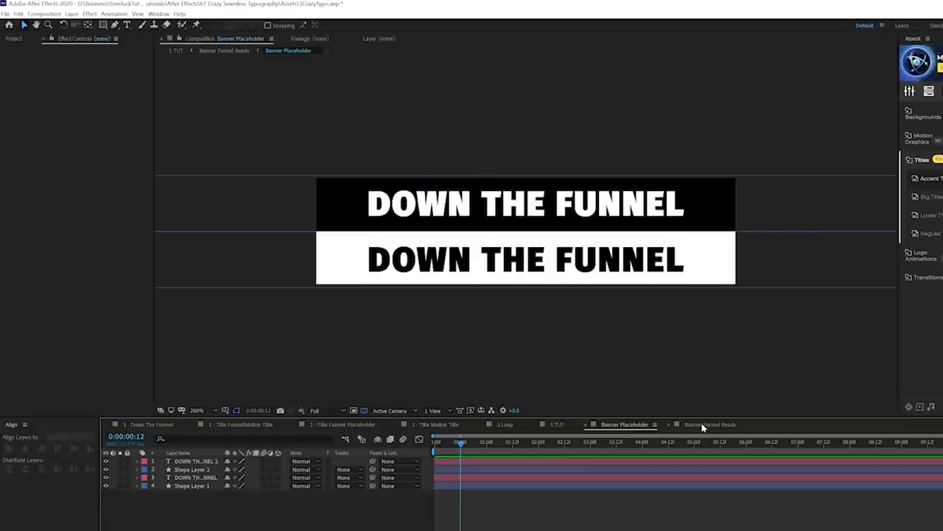
click(702, 425)
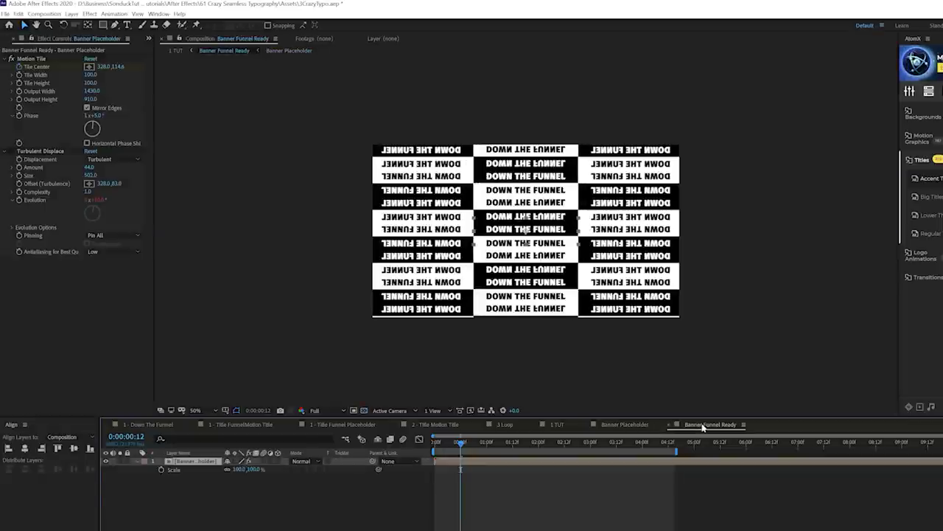
click(556, 424)
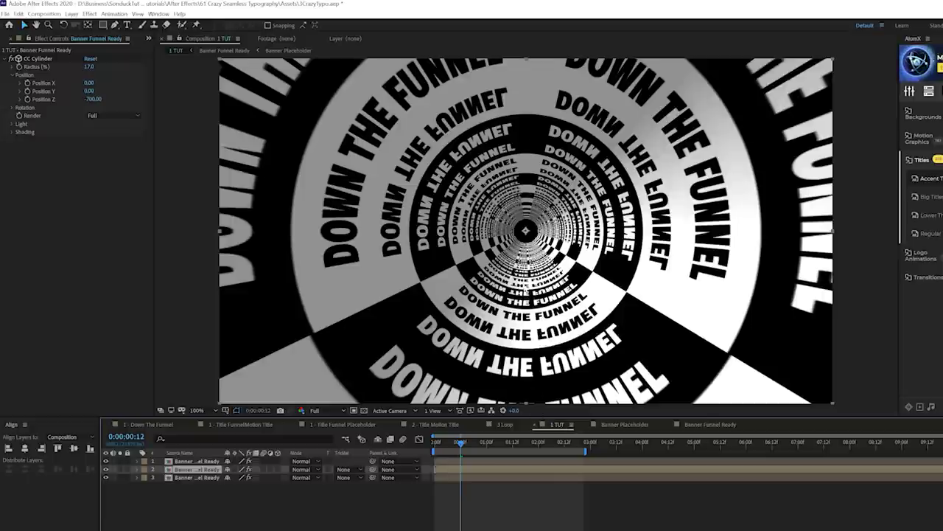
key(space)
key(period)
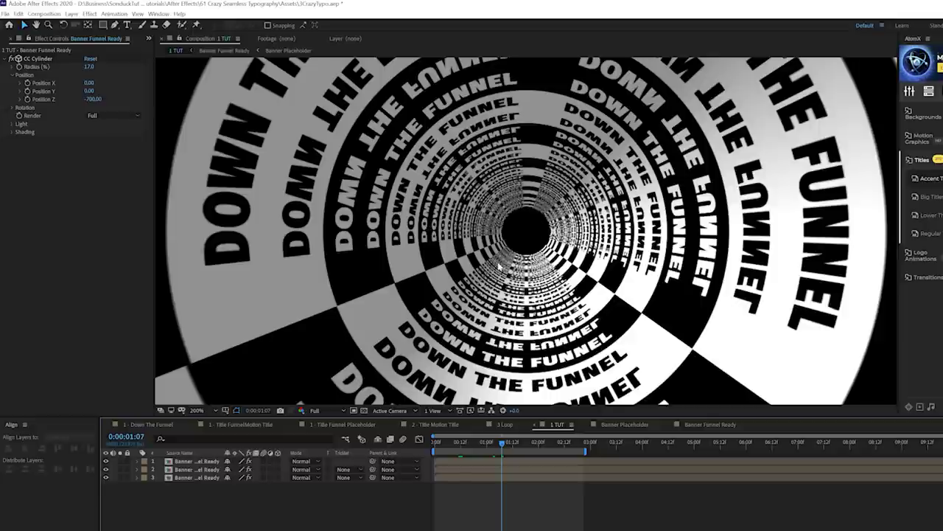
key(comma)
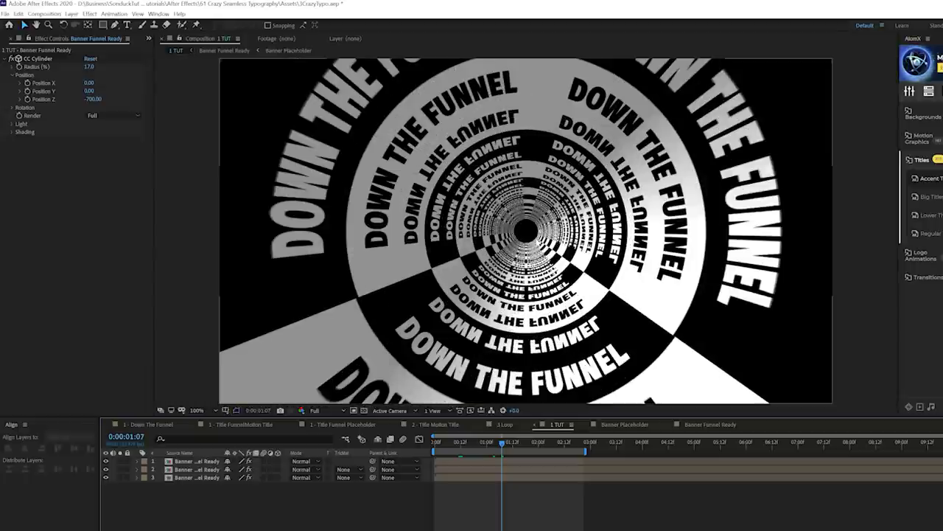
Step: Apply Camera Lens Blur to the middle banner layer with a Blur Radius of 1 and Repeat Edge Pixels enabled
click(196, 478)
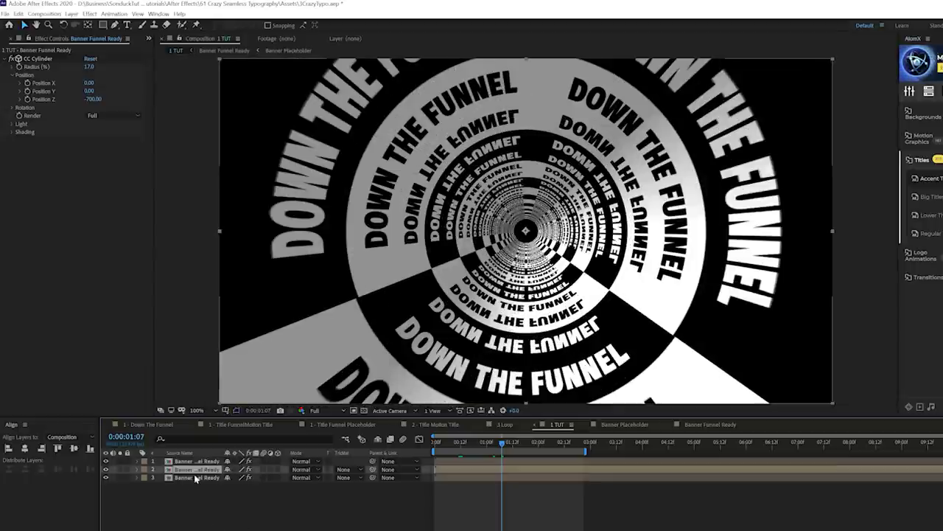
click(89, 14)
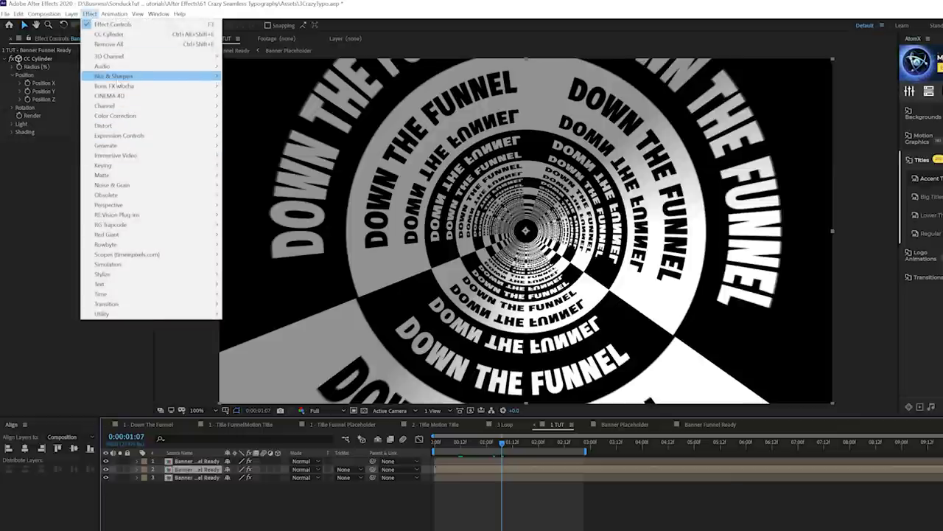
mouse_move(118, 76)
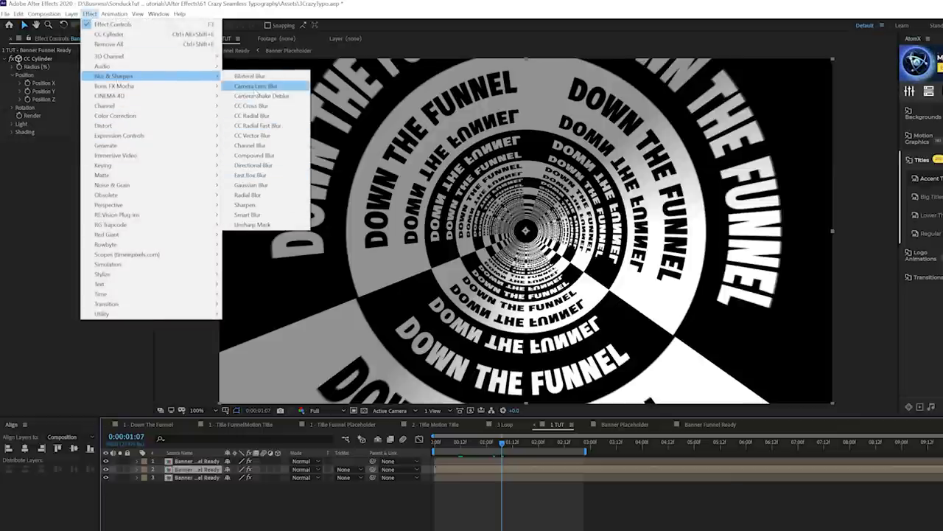
click(255, 86)
click(89, 148)
text(1)
key(Return)
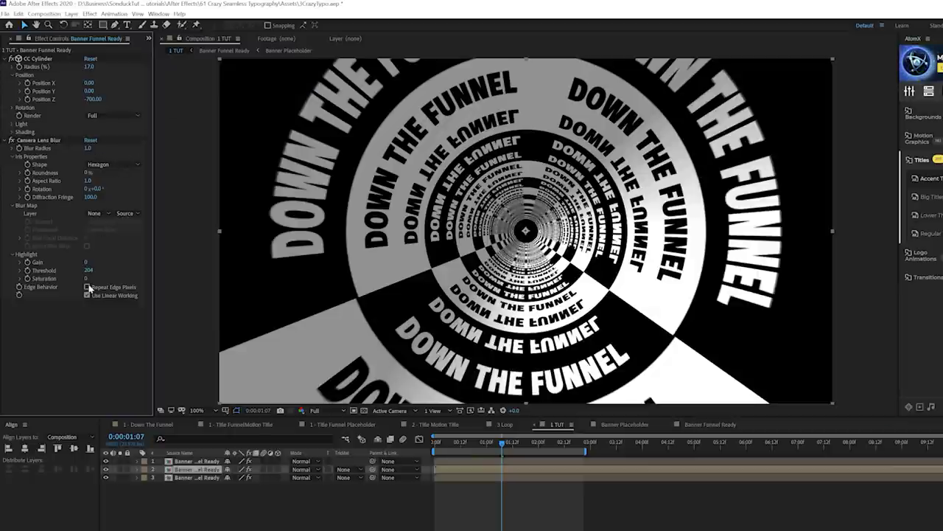
Step: Copy the Camera Lens Blur effect to the top banner layer and set its Blur Radius to 2
click(48, 141)
click(182, 462)
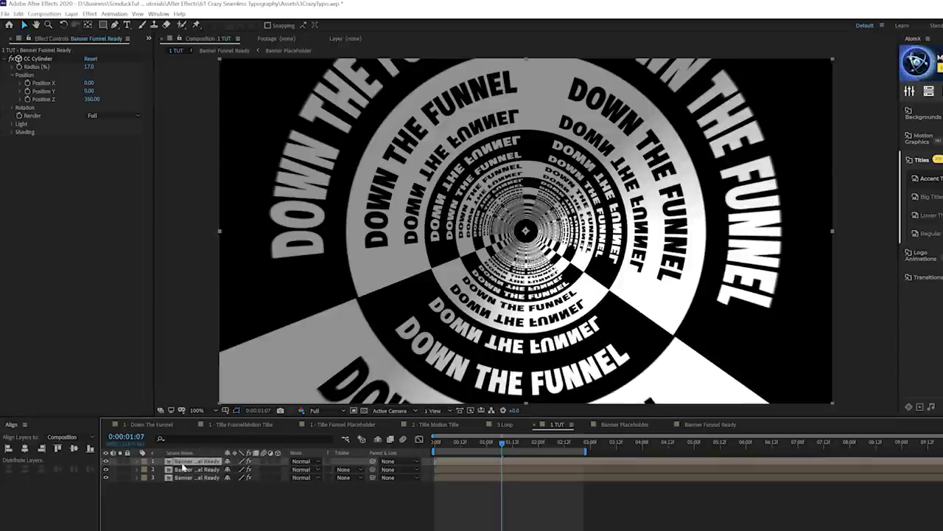
key(ctrl+v)
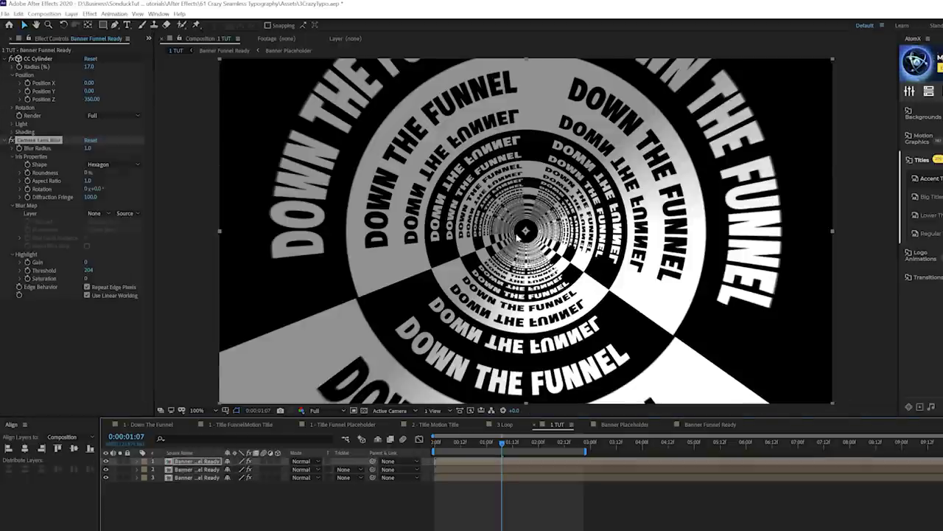
click(88, 148)
text(2)
click(265, 505)
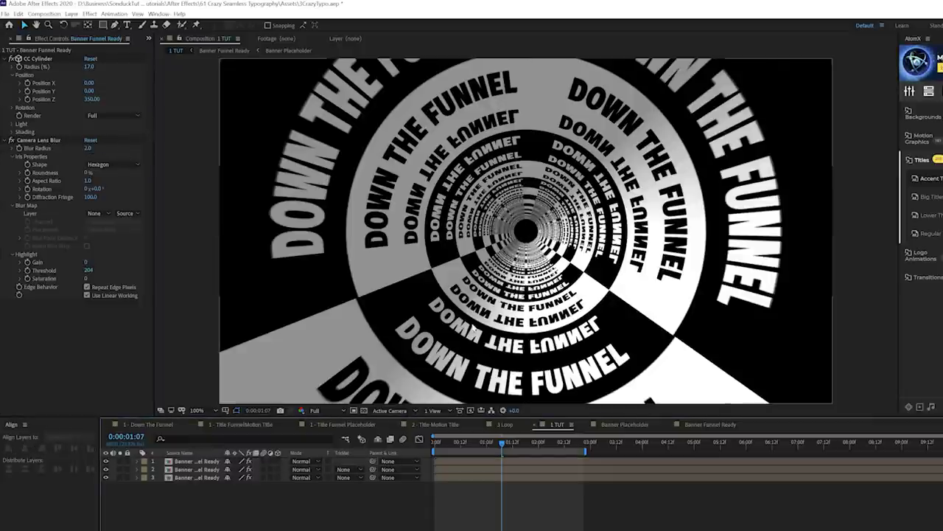
Step: Add an adjustment layer above the banner layers in 1 TUT and apply Optics Compensation to it
click(72, 14)
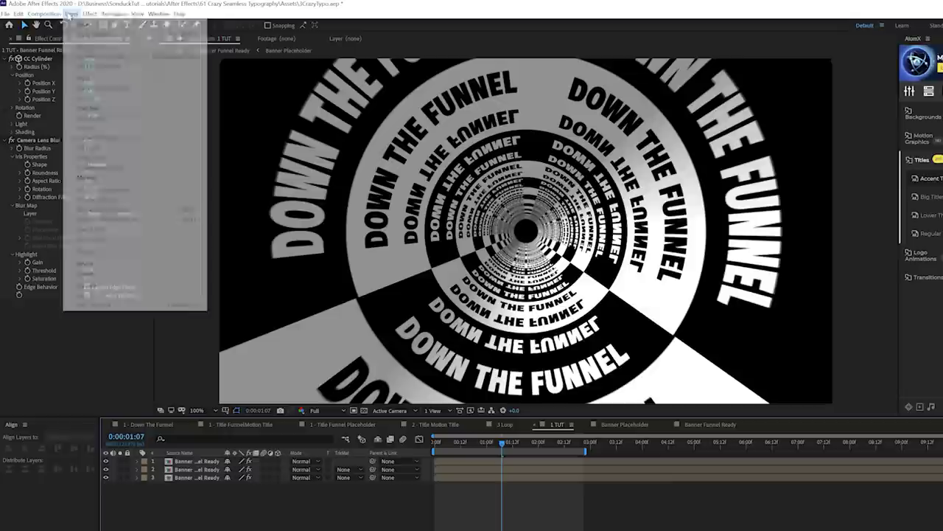
mouse_move(170, 24)
click(273, 84)
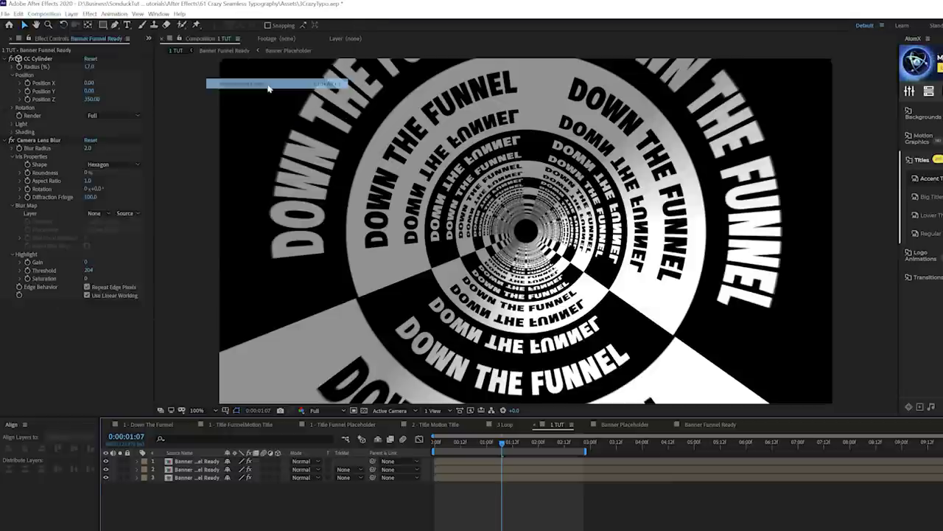
click(87, 14)
mouse_move(111, 125)
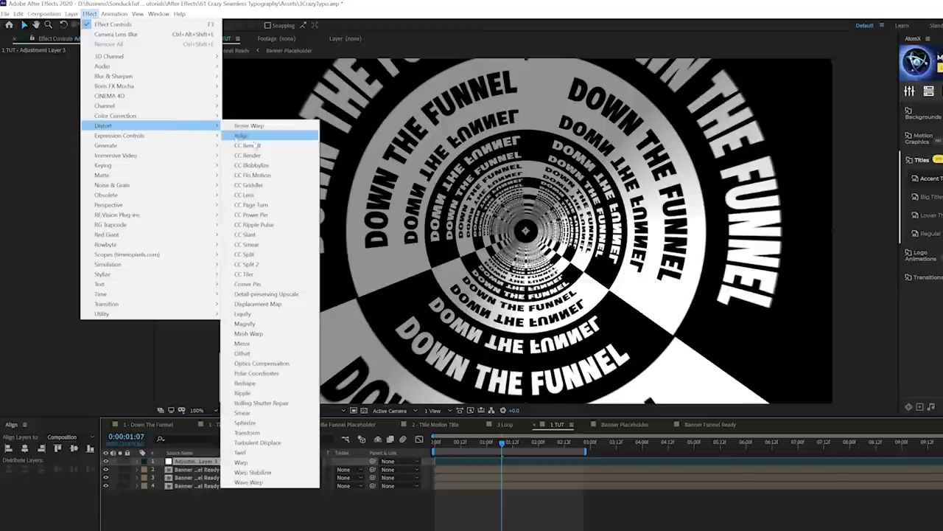
click(275, 364)
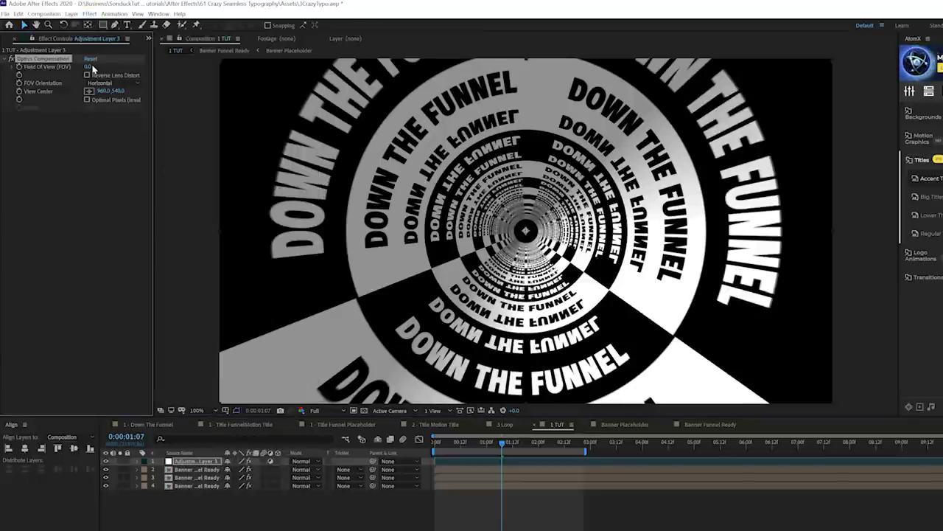
Step: Enable Reverse Lens Distortion in Optics Compensation and set the Field Of View to 87.3, comparing the tunnel with the effect off and on
drag(88, 66, 170, 66)
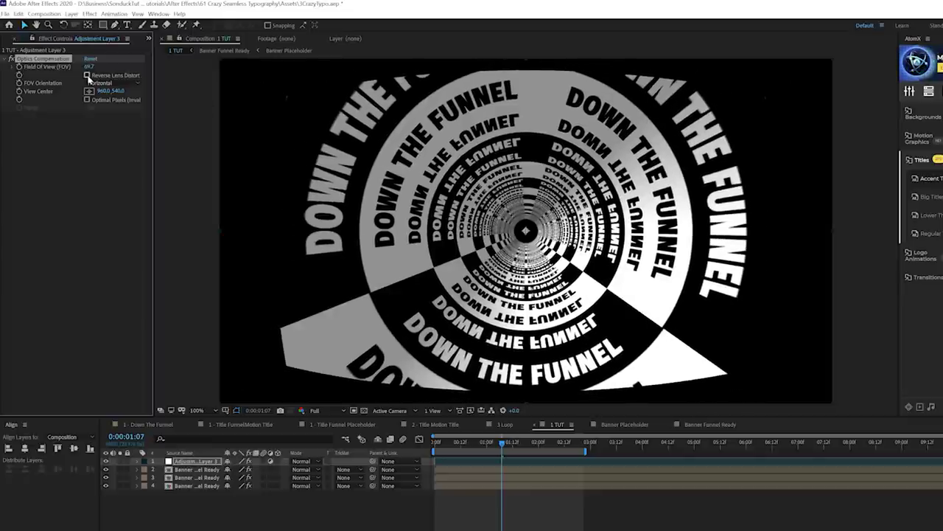
click(87, 75)
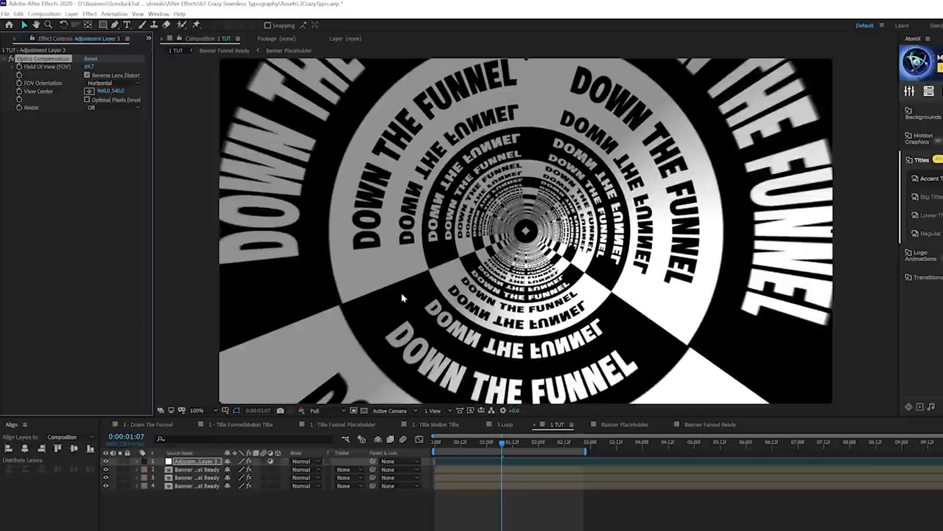
click(11, 58)
click(11, 58)
drag(90, 66, 192, 83)
Step: Apply the Noise effect to the adjustment layer and preview the tunnel animation
click(89, 14)
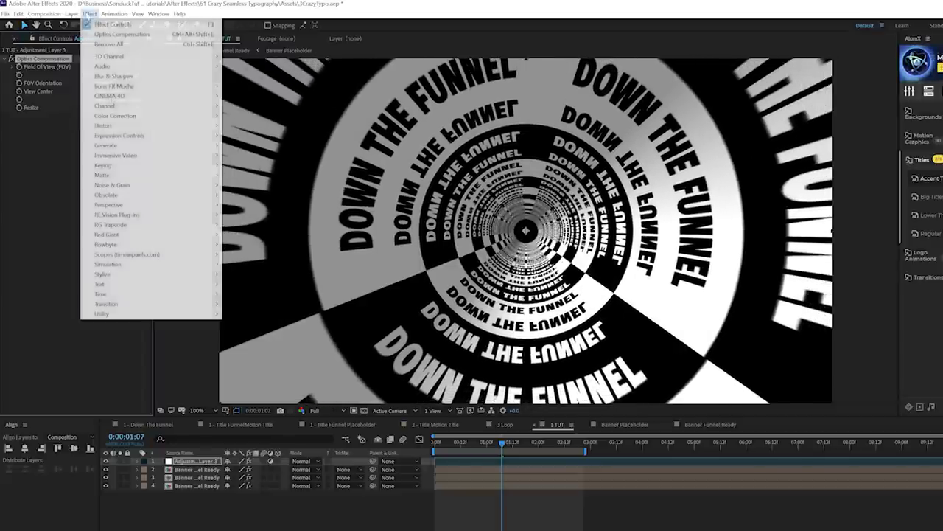
mouse_move(135, 185)
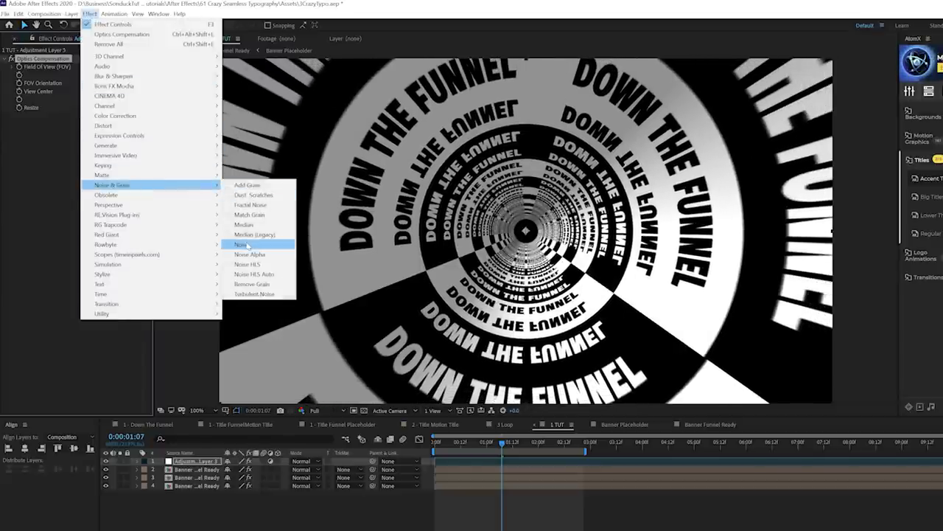
click(244, 244)
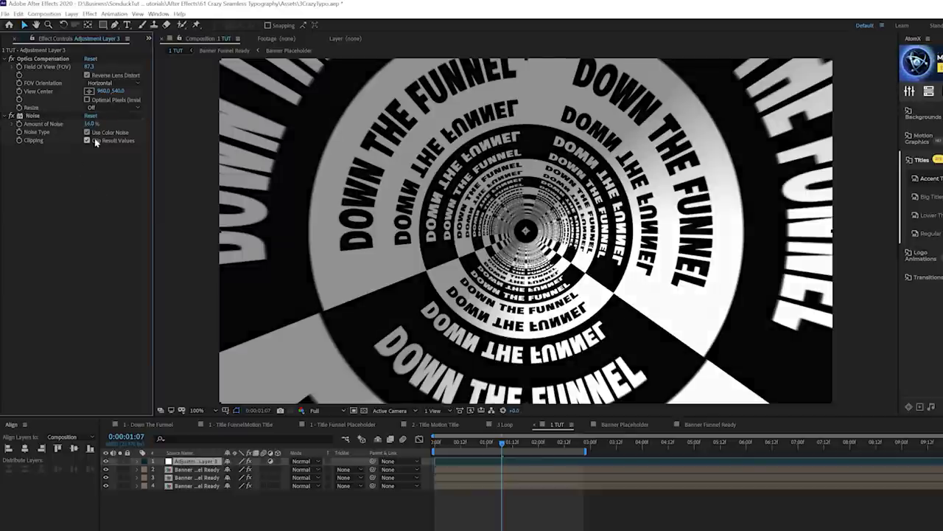
click(396, 440)
key(space)
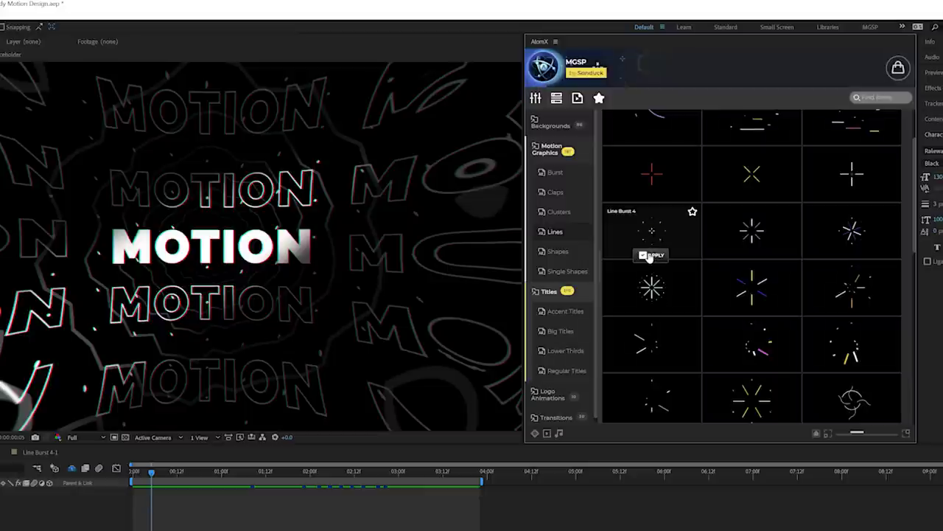
Step: Add the Line Burst 4 preset from the AtomX library to the MOTION composition and spread duplicates of it around the title
click(649, 256)
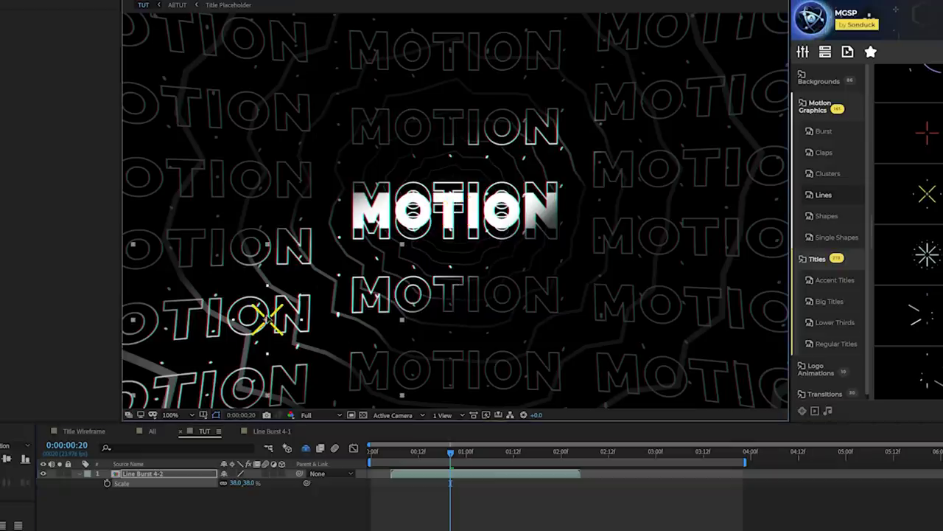
key(ctrl+d)
key(ctrl+d)
drag(263, 199, 330, 94)
key(ctrl+d)
drag(331, 94, 671, 136)
key(ctrl+d)
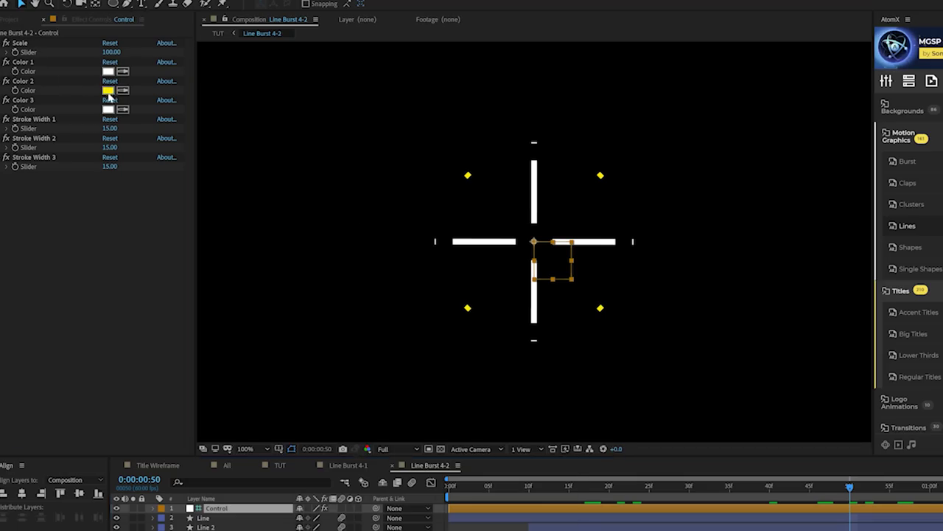
Step: Change Color 2 on the Control layer of Line Burst 4-2 to white
click(108, 90)
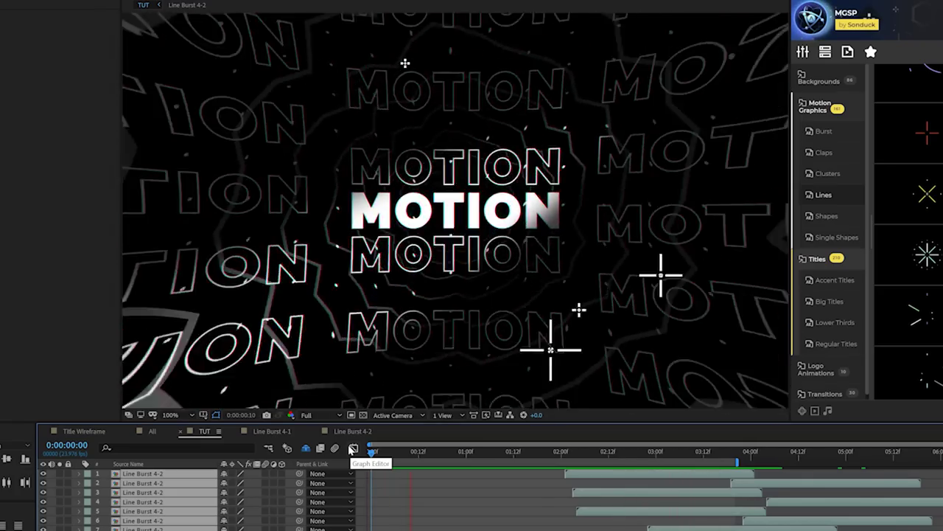
mouse_move(921, 197)
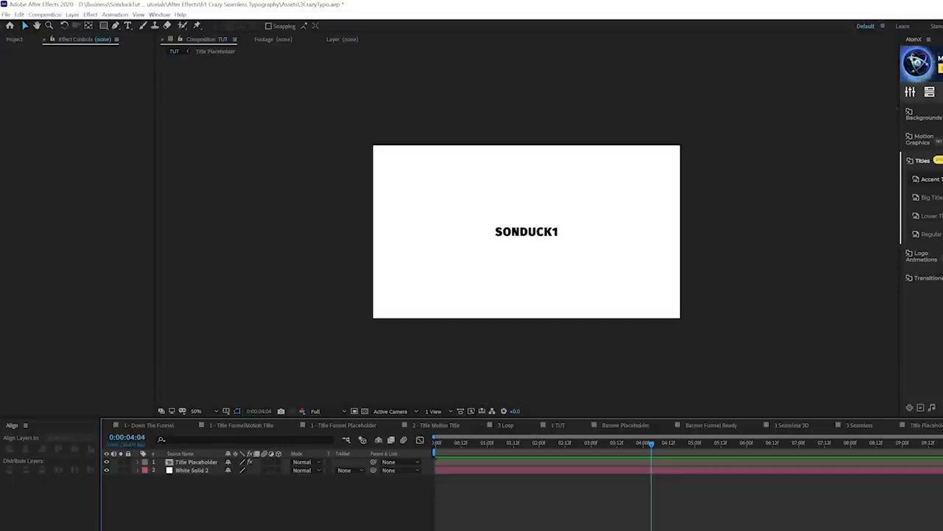
Step: Hide White Solid 2 in TUT, inspect the black title over the transparency grid, and open its Title Placeholder composition
click(106, 470)
key(slash)
click(198, 462)
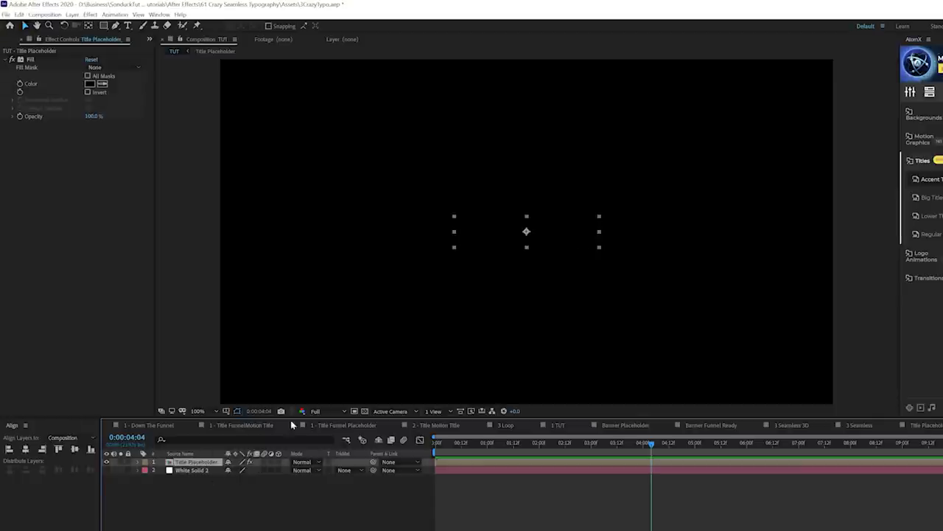
click(364, 411)
key(period)
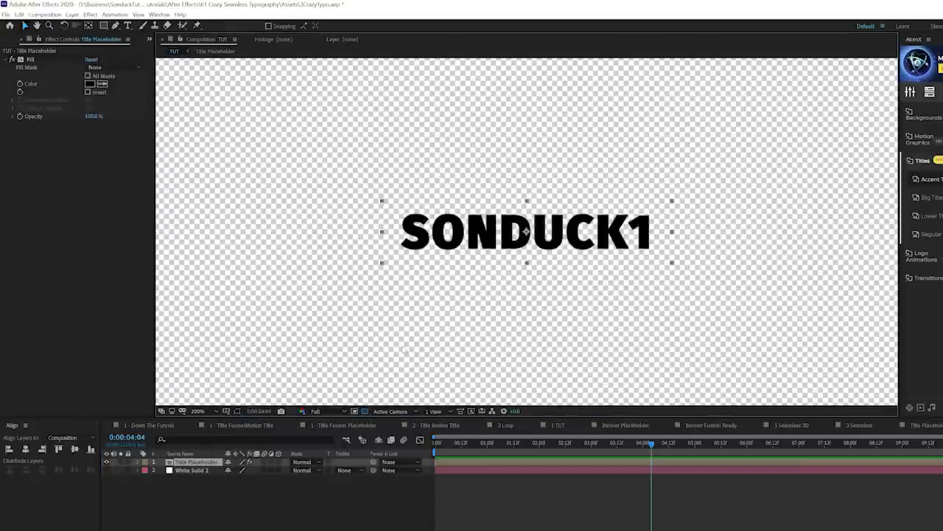
double_click(183, 463)
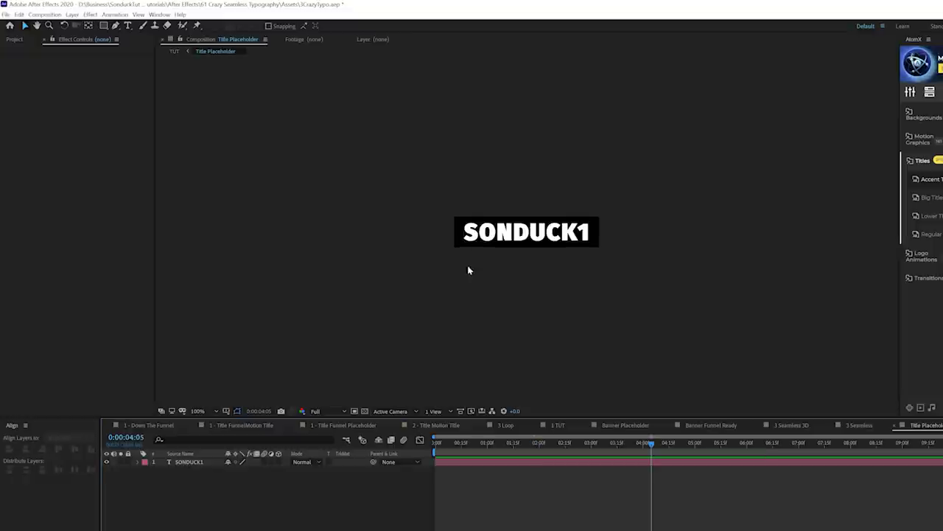
Step: Return to the TUT composition, show White Solid 2 again, and review the title and background layers at 100% view
click(896, 426)
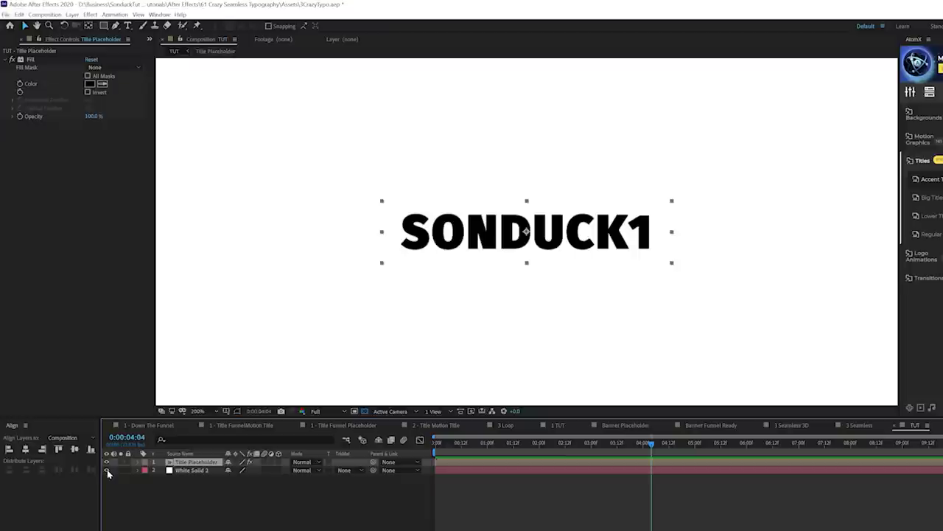
click(109, 474)
click(181, 471)
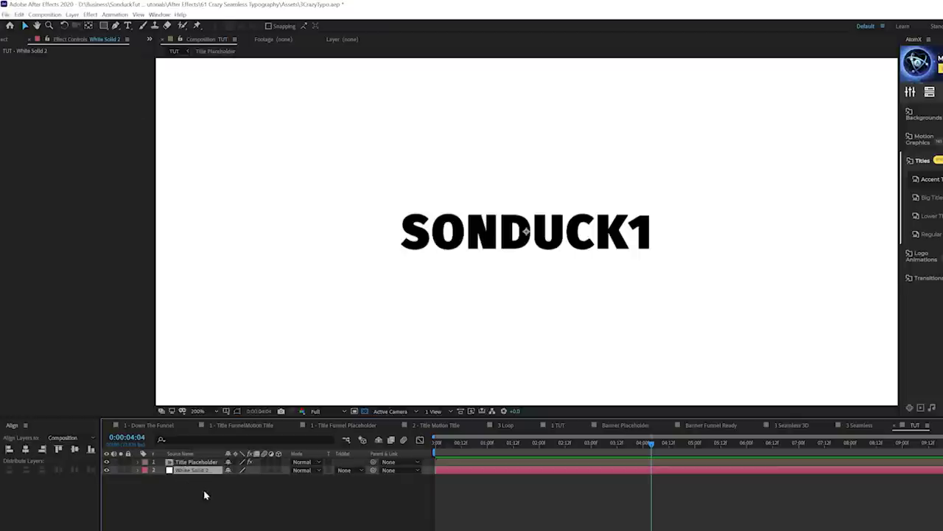
click(211, 514)
click(190, 462)
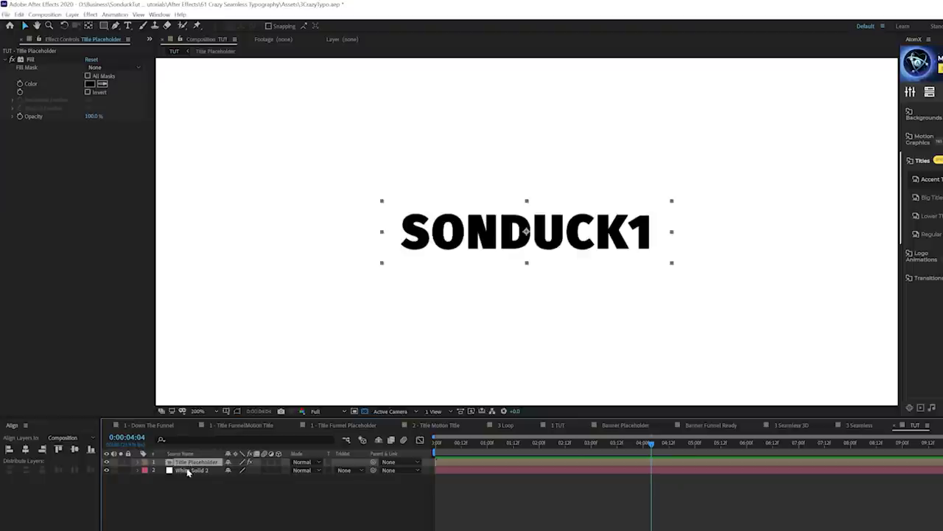
key(comma)
key(comma)
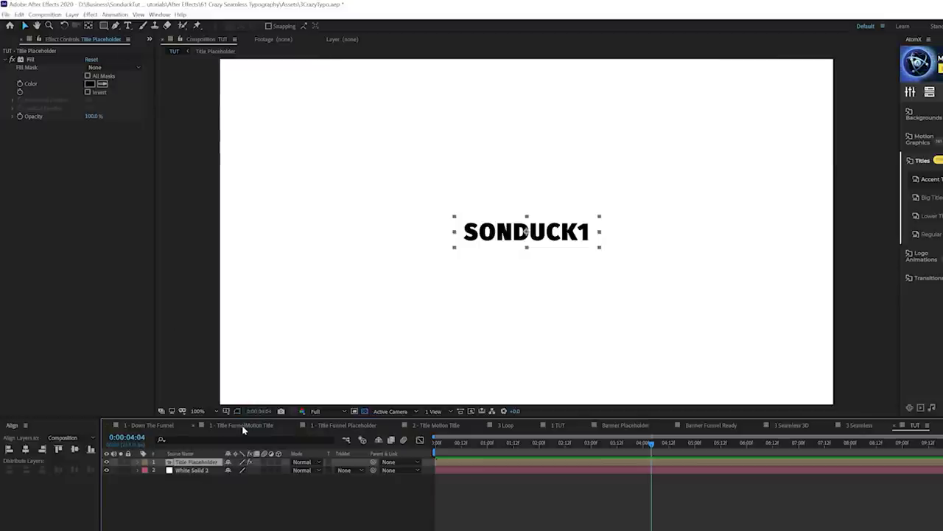
Step: Set the rotation of the Title Placeholder layer to 90 degrees
key(r)
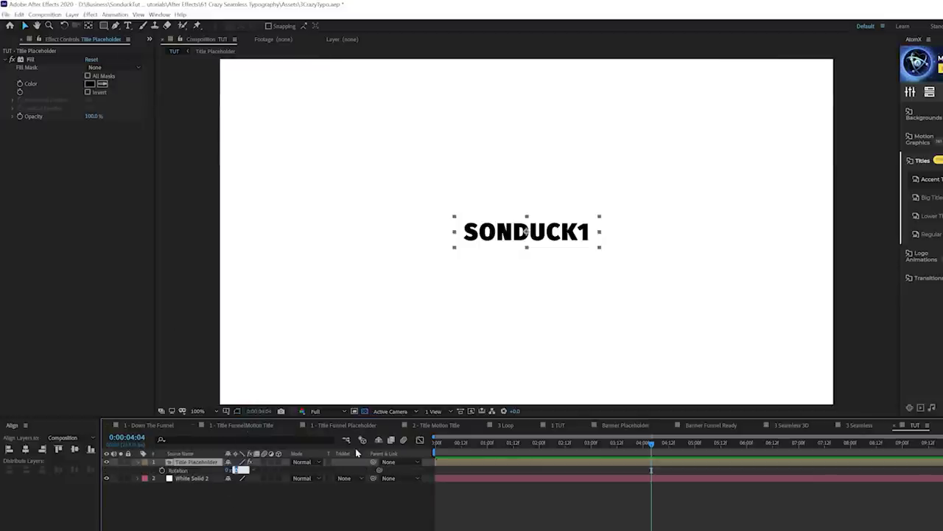
click(306, 505)
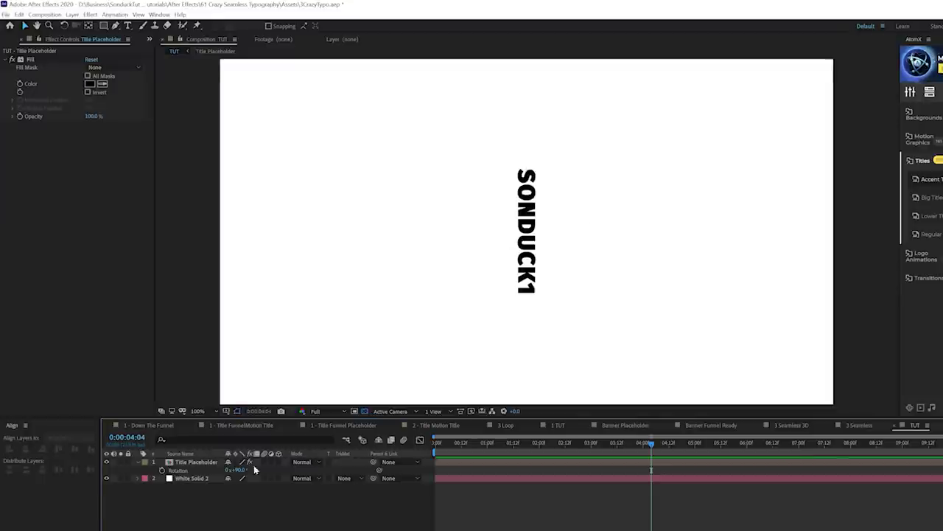
click(188, 461)
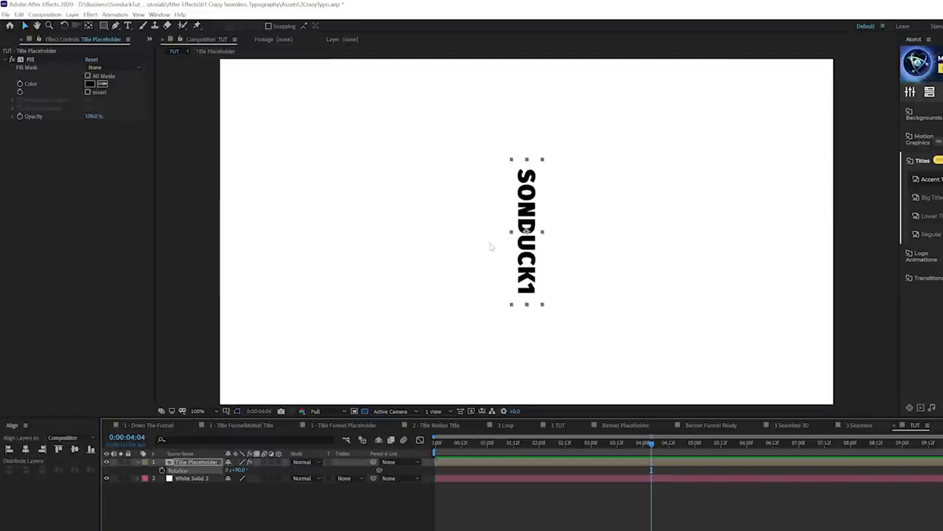
Step: Resize the TUT composition to 720 px wide by 1920 px high
click(61, 15)
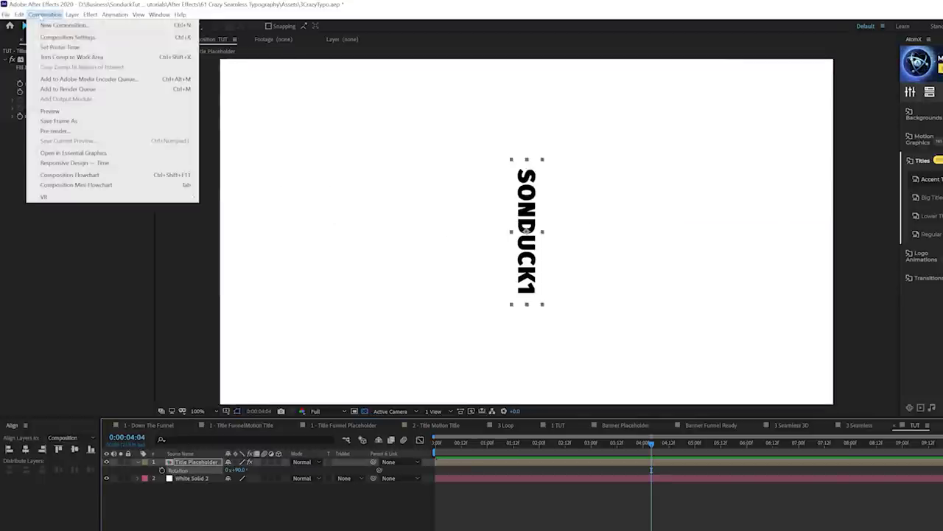
click(76, 38)
drag(685, 287, 327, 147)
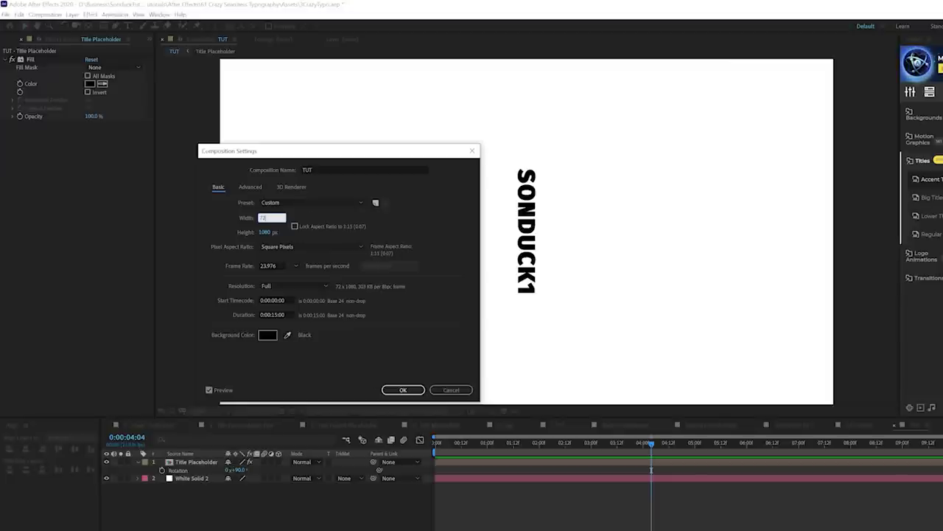
text(720)
key(Tab)
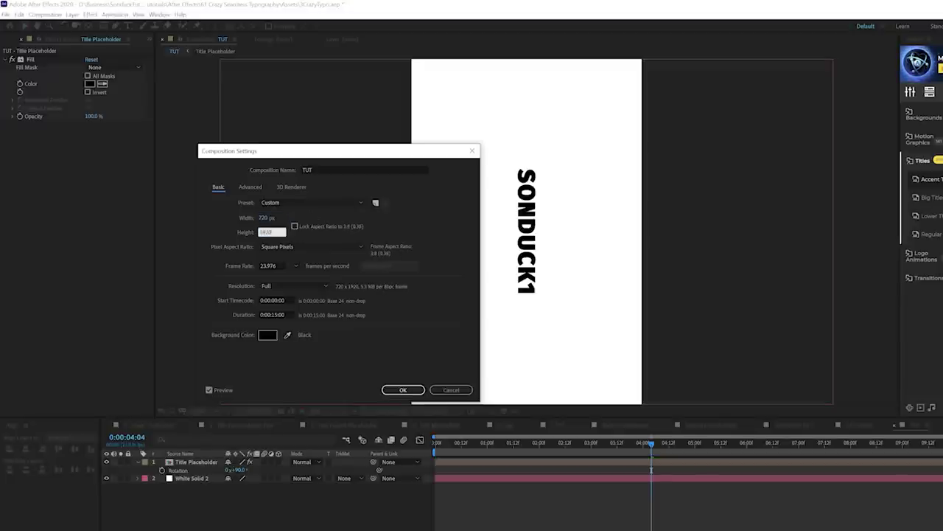
click(403, 390)
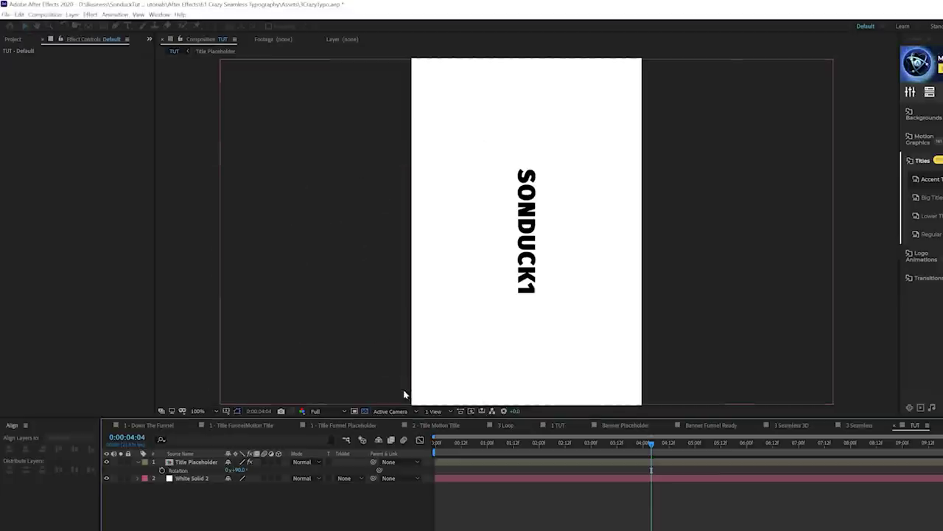
Step: Apply Motion Tile to the Title Placeholder layer with an Output Width of 2280 and an Output Height of 1660
click(190, 463)
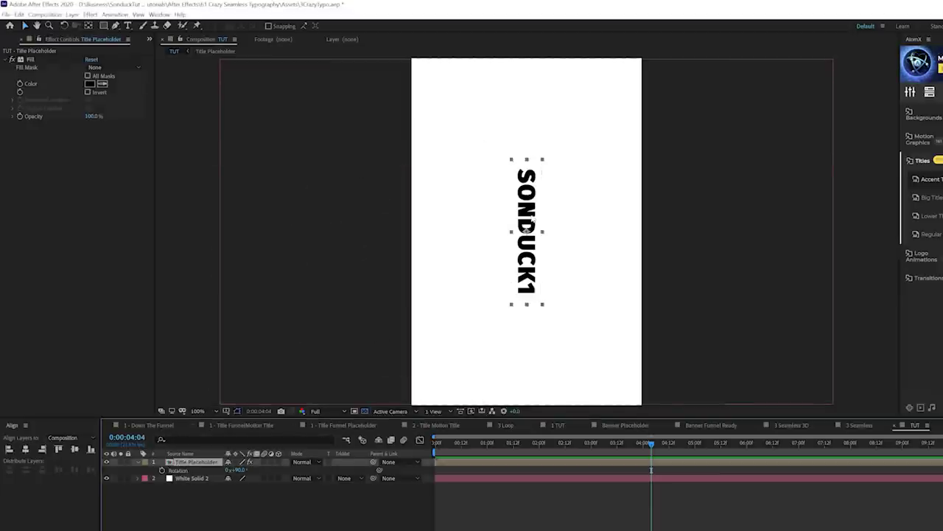
click(90, 14)
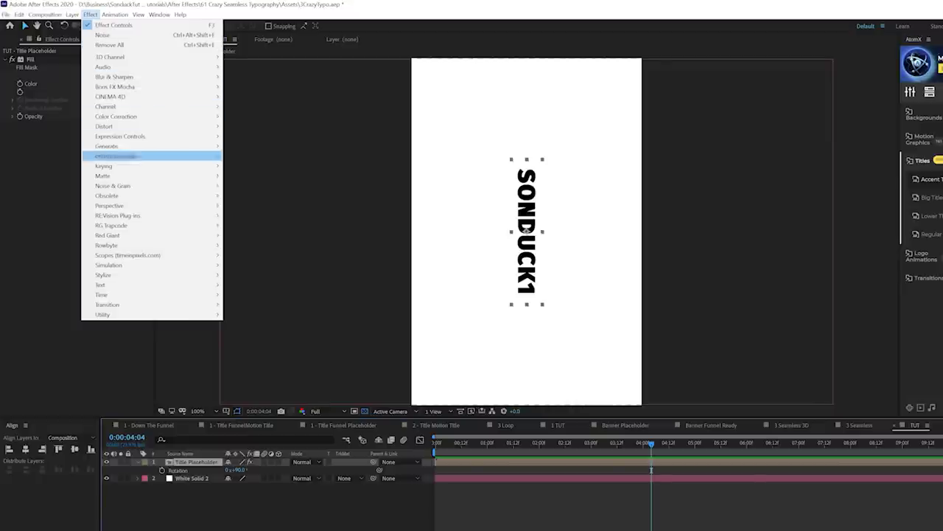
mouse_move(109, 276)
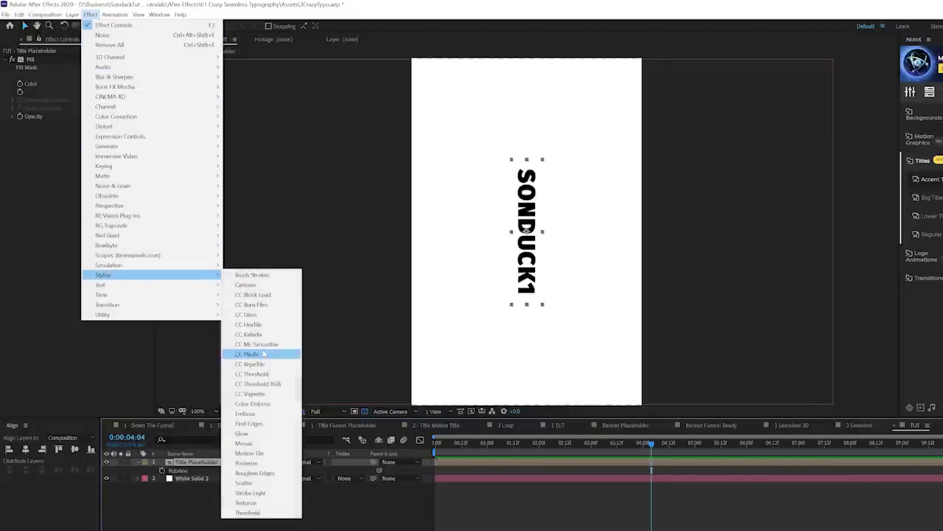
click(248, 453)
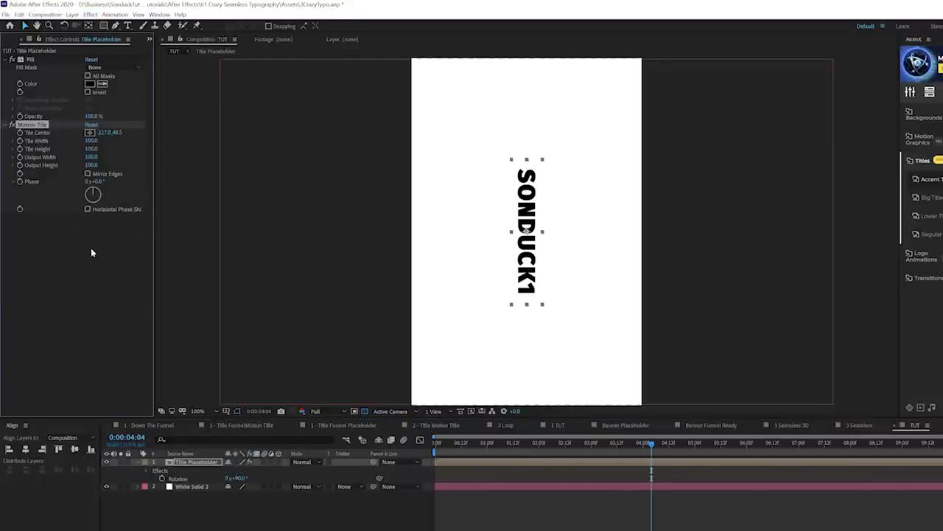
drag(88, 167, 168, 174)
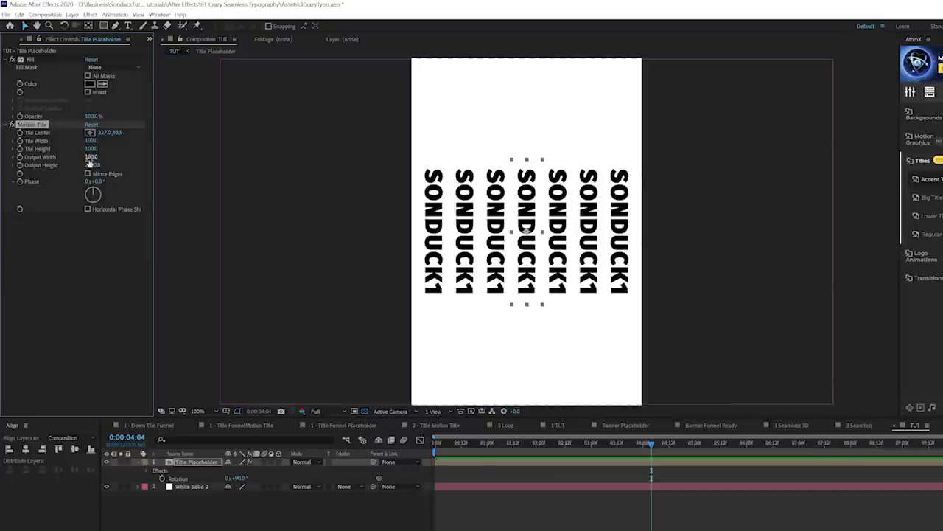
drag(91, 159, 198, 161)
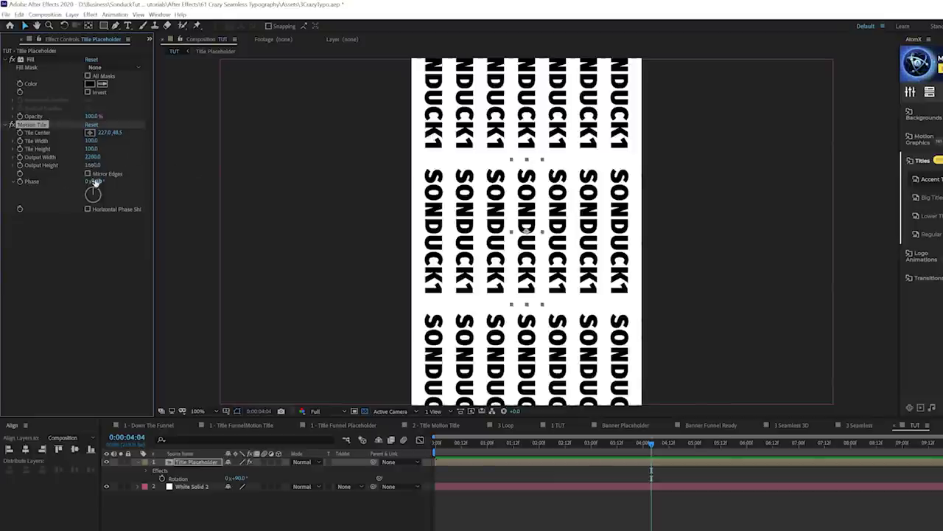
click(475, 448)
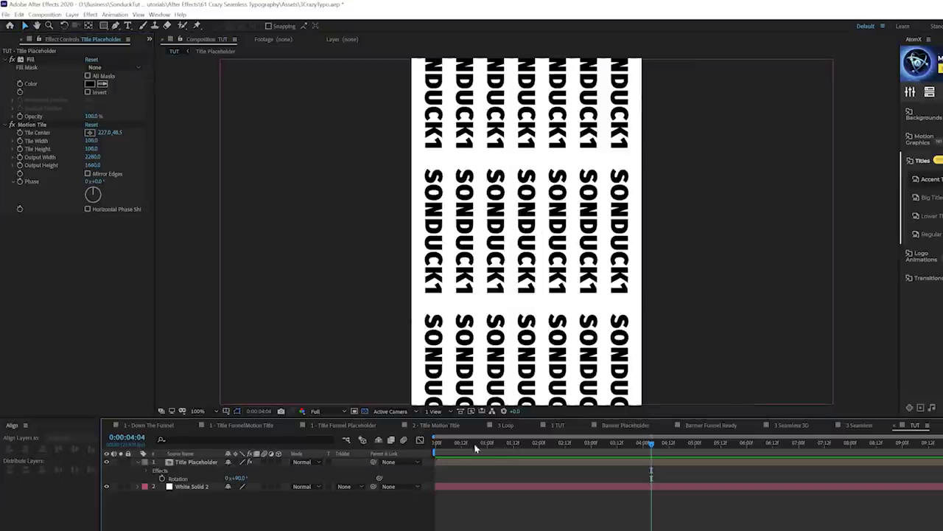
Step: Animate the Tile Center of Motion Tile on the Title Placeholder layer by keyframing it at the start and shifting its horizontal value at 0:00:05:08
click(24, 126)
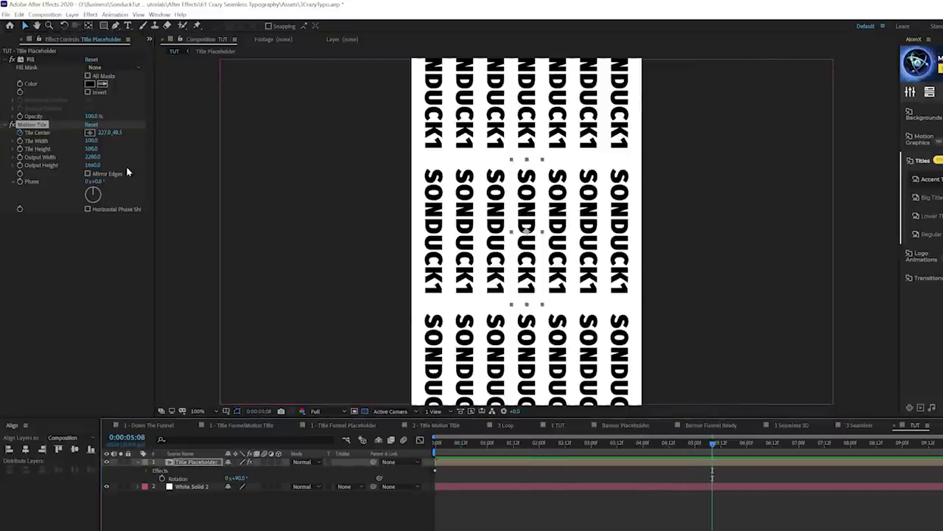
drag(116, 133, 38, 134)
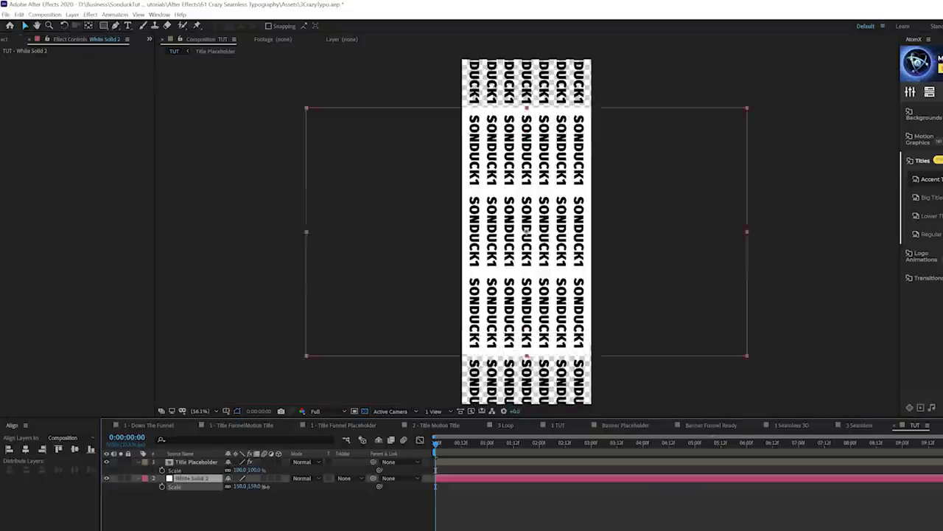
Step: Scale White Solid 2 up to 238% so it fills the tall composition behind the tiled text
drag(266, 487, 284, 486)
key(Return)
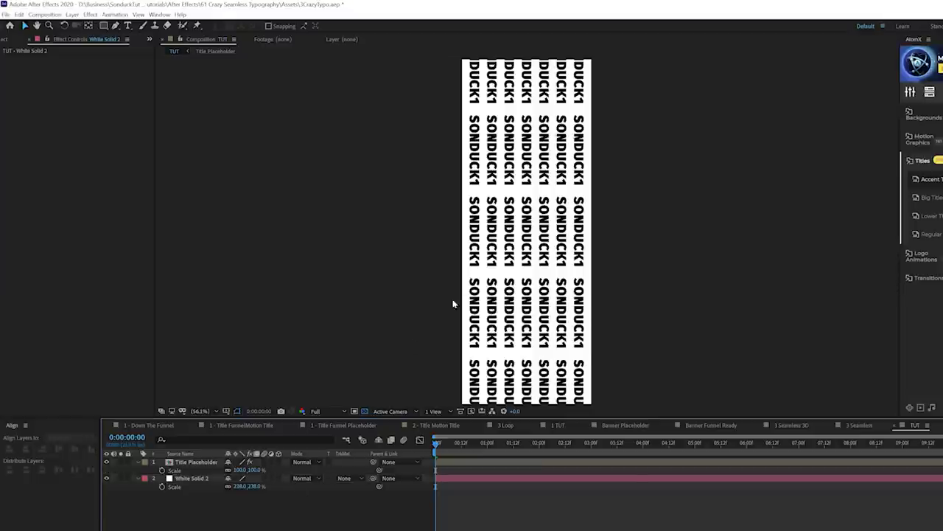
key(comma)
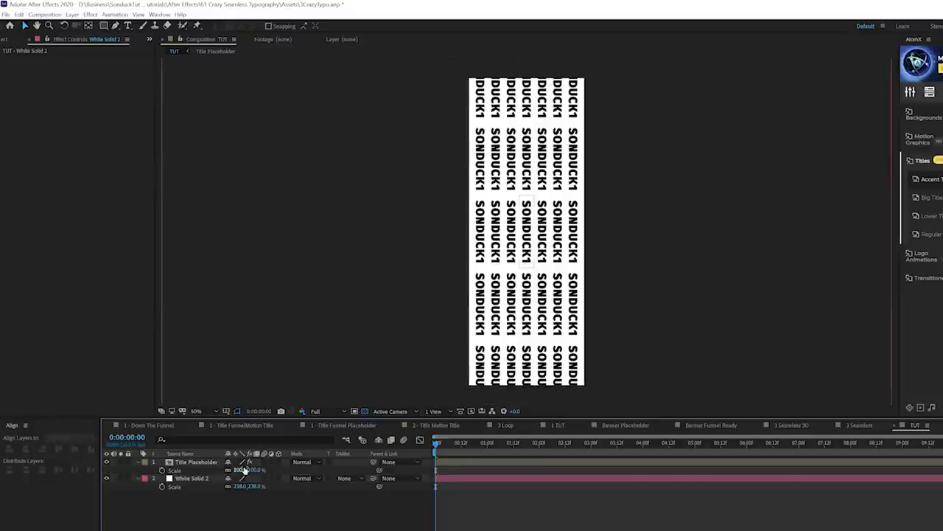
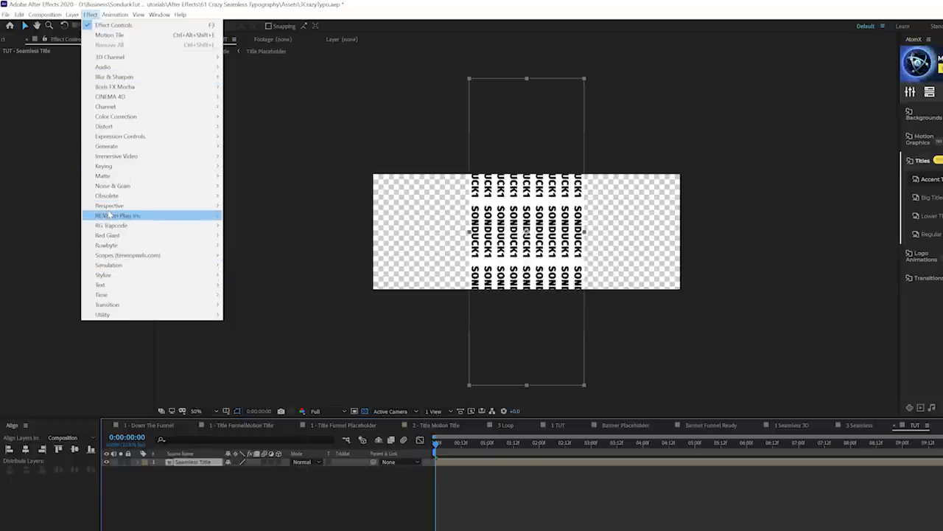
Step: Apply CC Cylinder to the Seamless Title layer and set the layer's rotation to -90 degrees
mouse_move(111, 205)
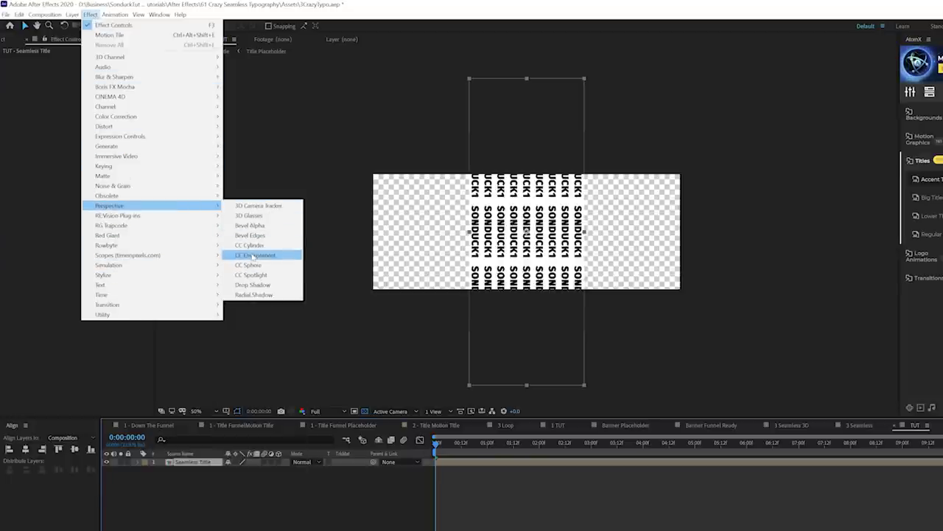
click(252, 244)
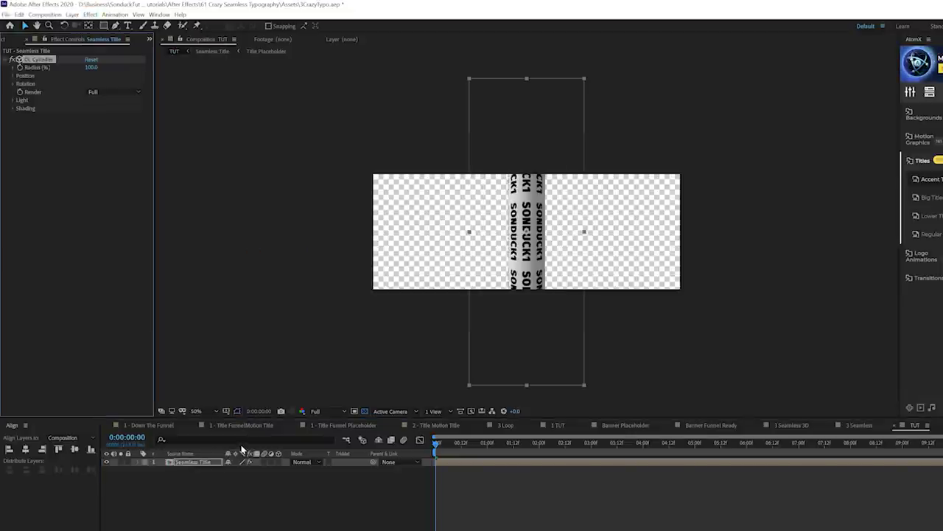
click(234, 471)
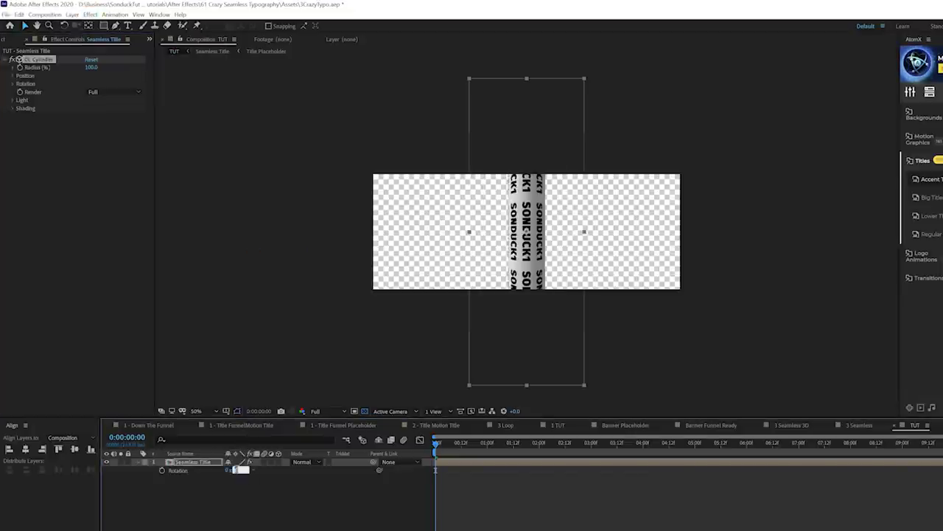
text(90)
click(259, 509)
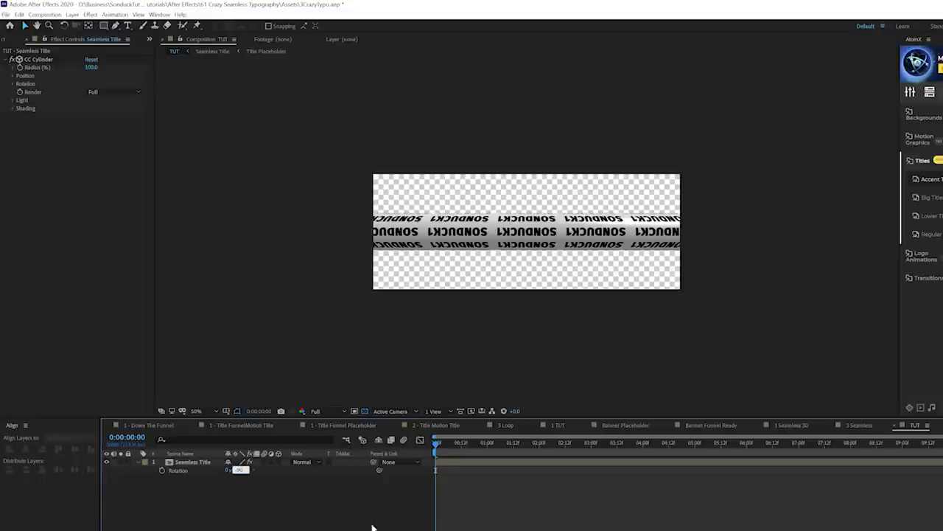
key(slash)
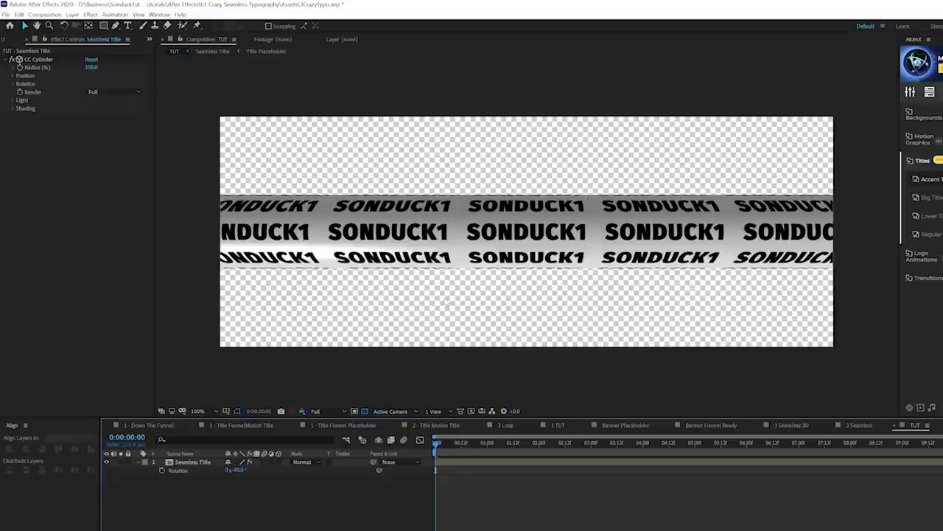
Step: Adjust the CC Cylinder lighting to Light Intensity 110, Light Direction 23 degrees and Diffuse 100
click(12, 100)
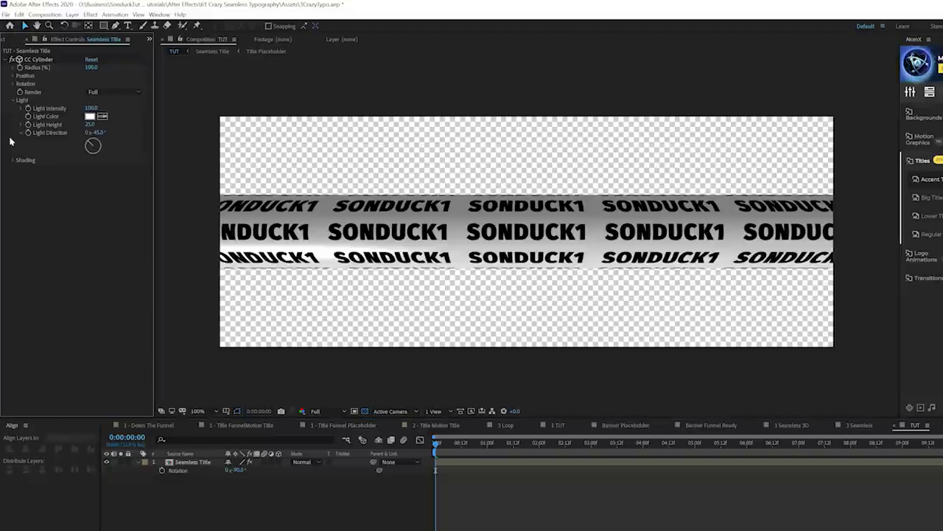
click(12, 160)
mouse_move(90, 111)
mouse_down()
mouse_move(110, 134)
mouse_move(148, 137)
mouse_move(130, 147)
mouse_up()
drag(90, 177, 127, 178)
click(572, 278)
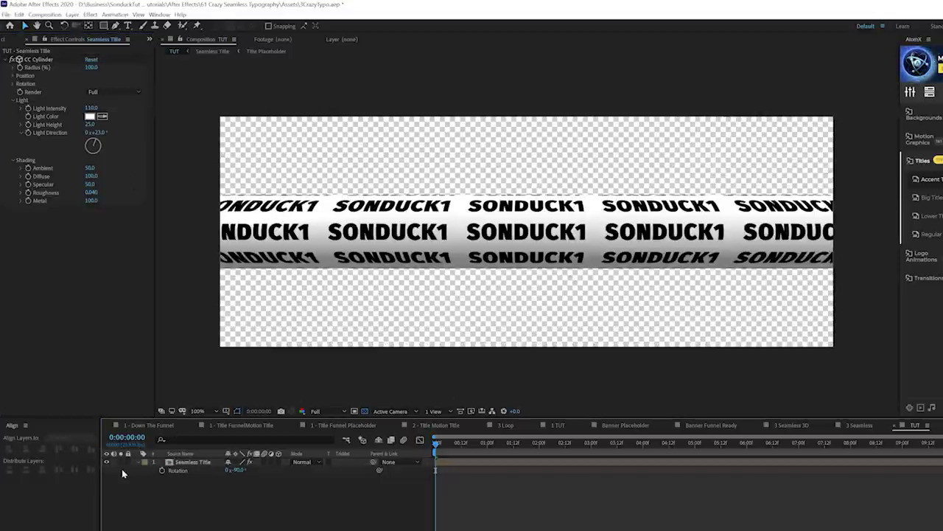
Step: Pre-compose the Seamless Title layer as Seamless Title Donut, moving all attributes into the new composition
click(183, 463)
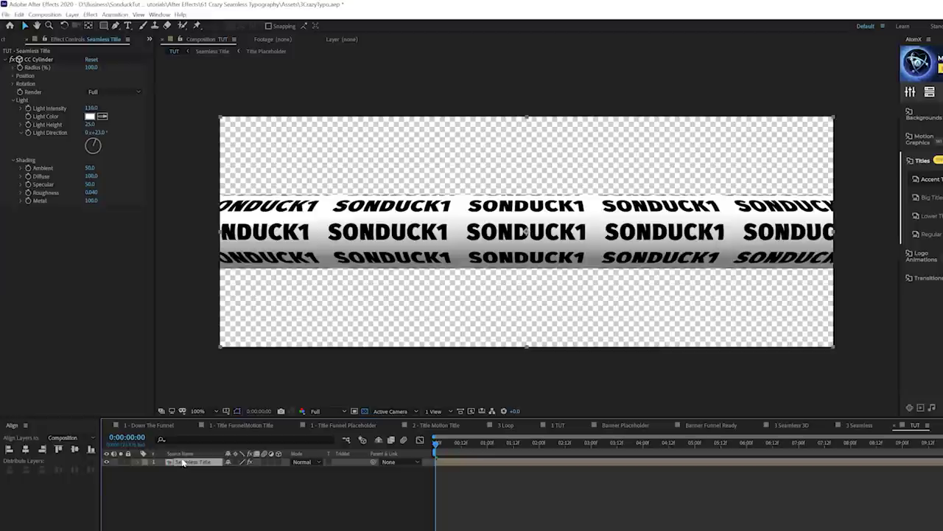
key(ctrl+shift+c)
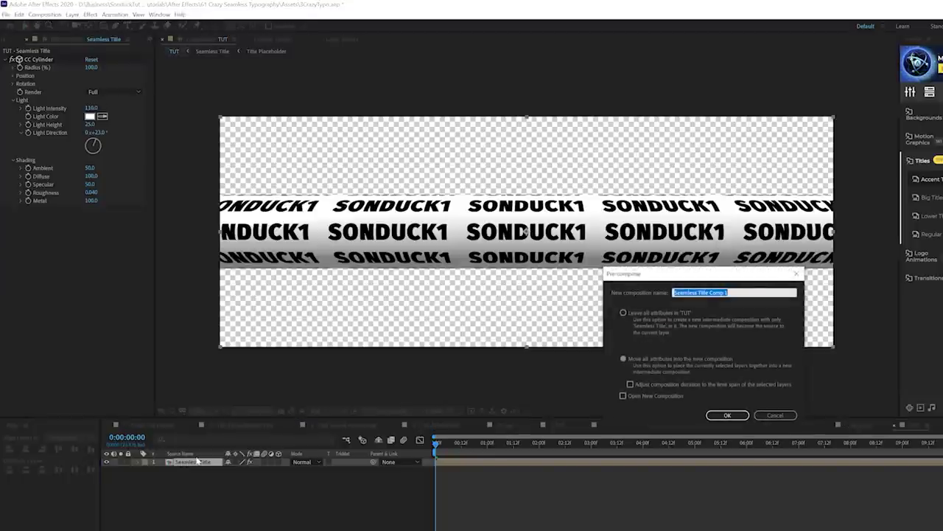
click(737, 291)
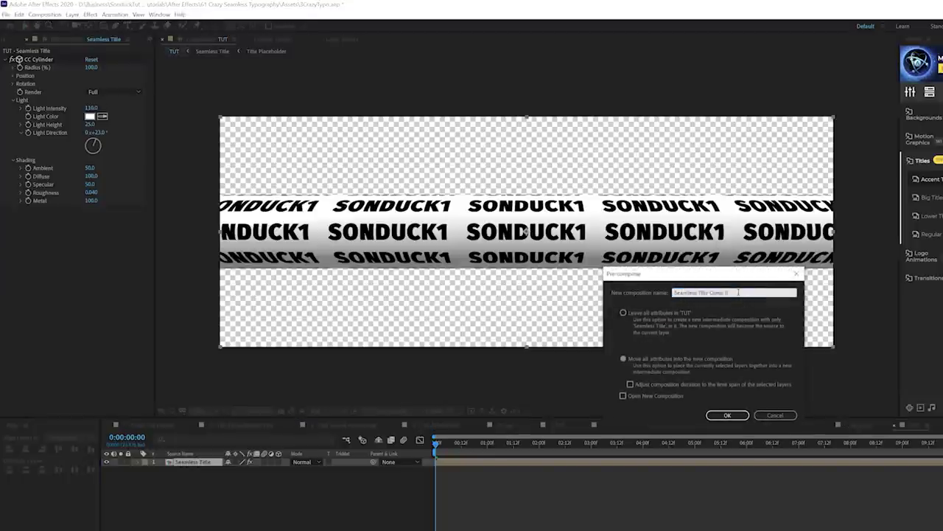
text(Don)
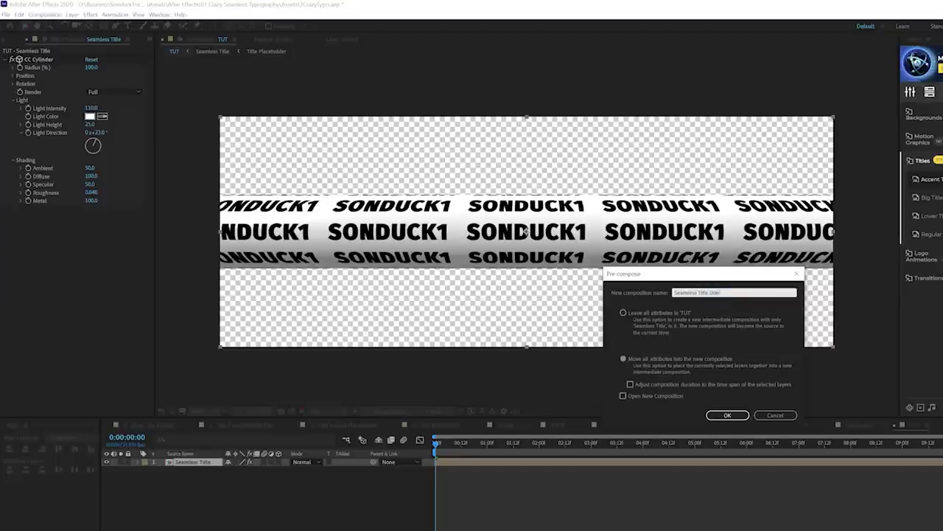
text(ut)
key(Return)
click(227, 524)
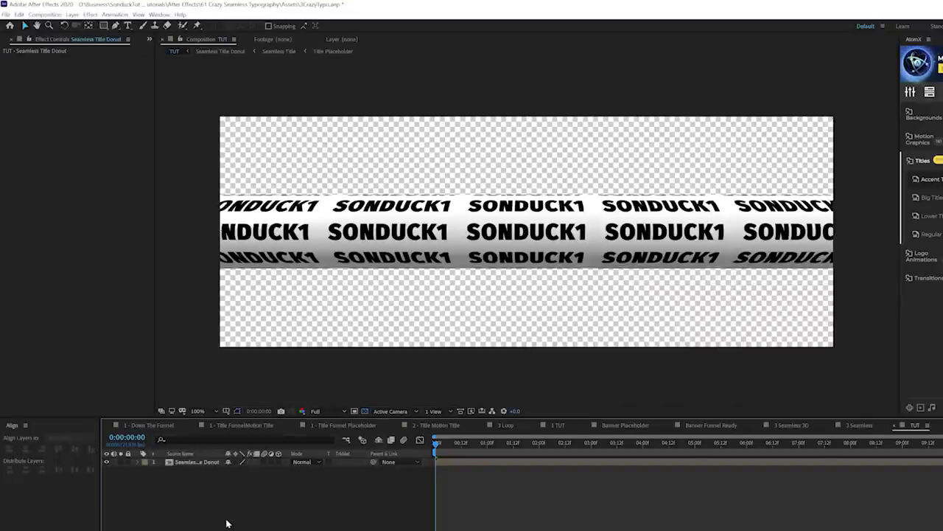
Step: Set the TUT composition's height to 1080 px and turn off the transparency grid
click(43, 16)
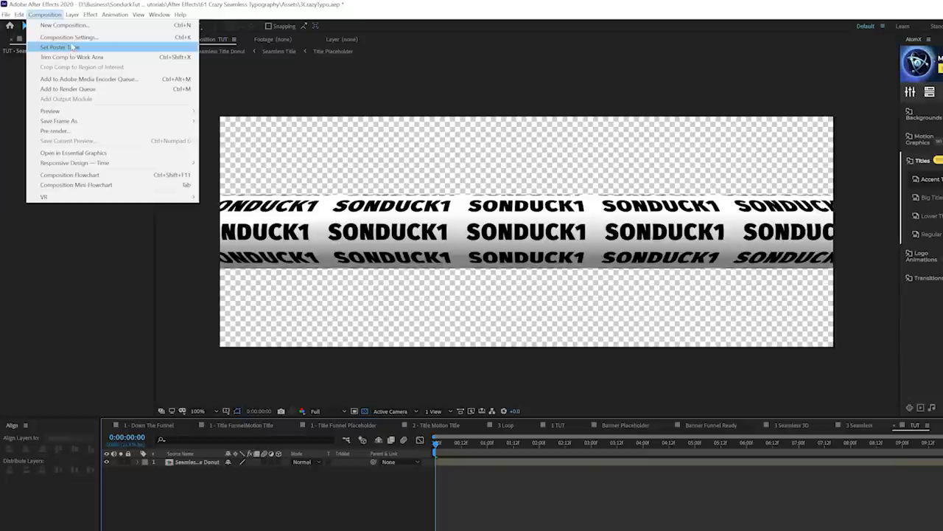
click(72, 42)
click(263, 232)
text(4)
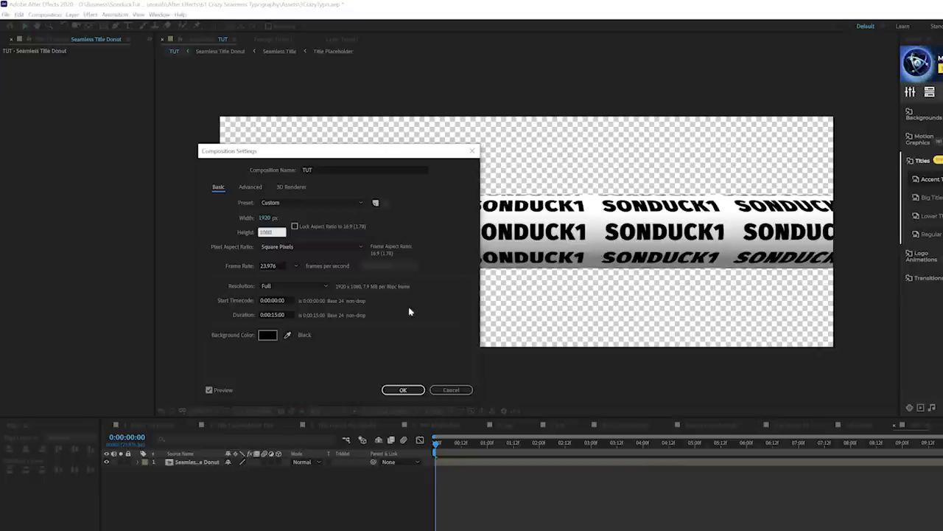
click(399, 391)
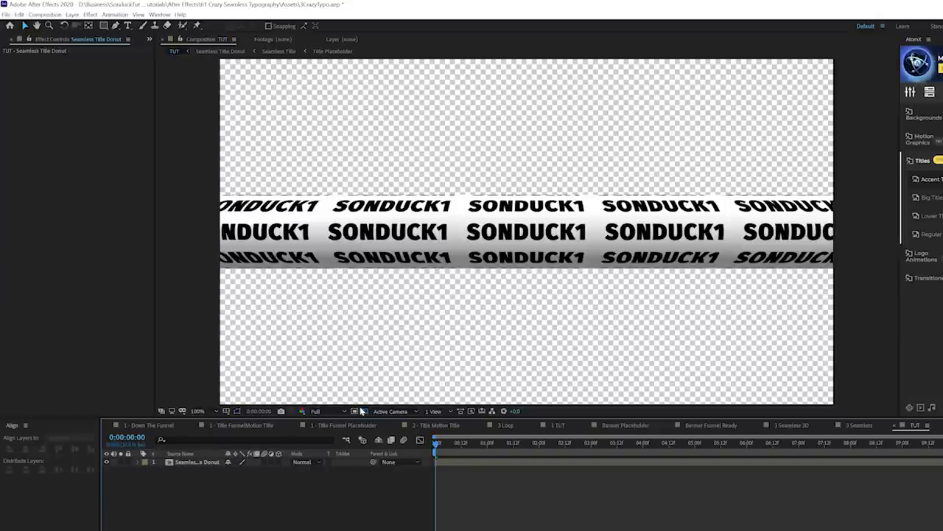
click(364, 411)
Step: Apply Polar Coordinates to the Seamless Title Donut layer with Interpolation 100% and conversion Rect to Polar, and preview the animation
click(193, 462)
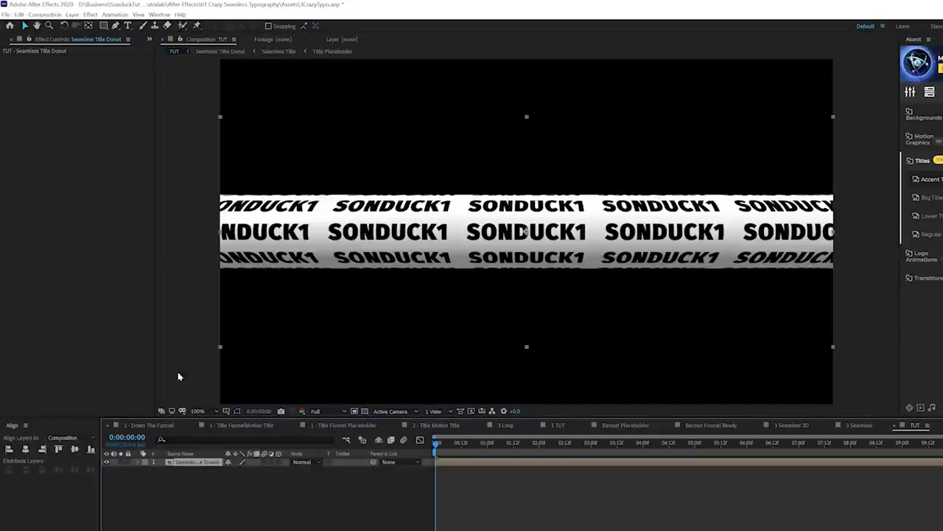
click(90, 14)
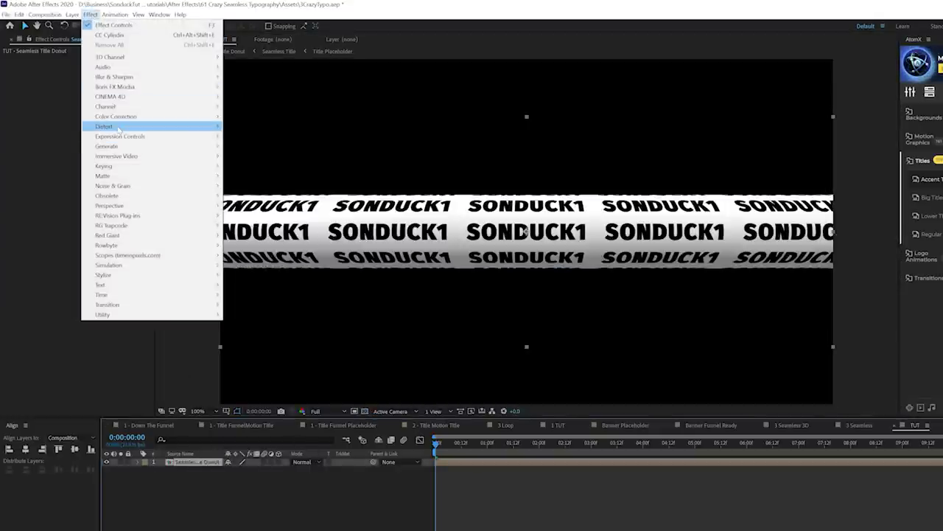
mouse_move(148, 126)
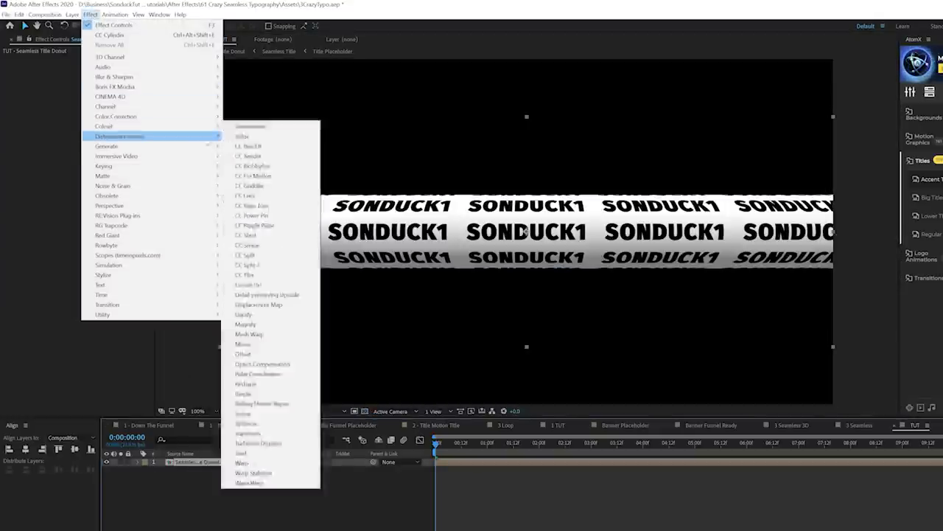
click(257, 374)
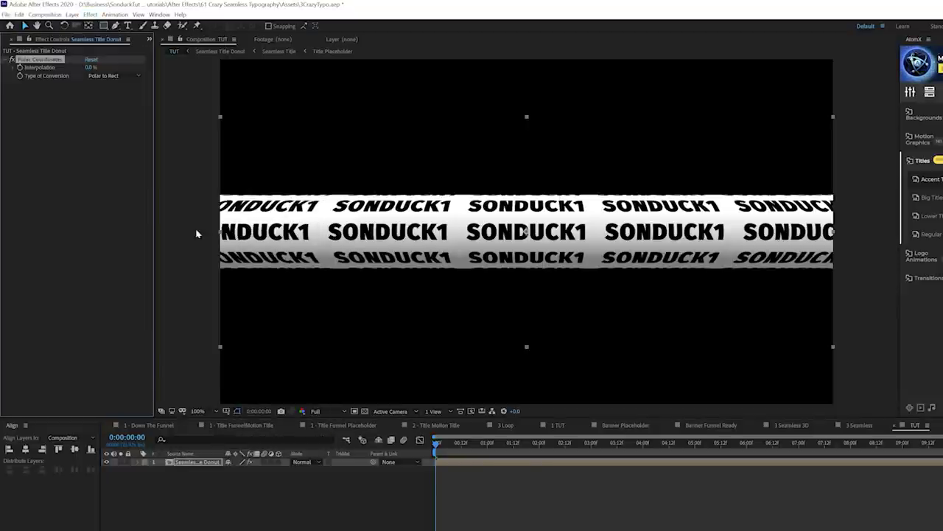
drag(90, 67, 192, 72)
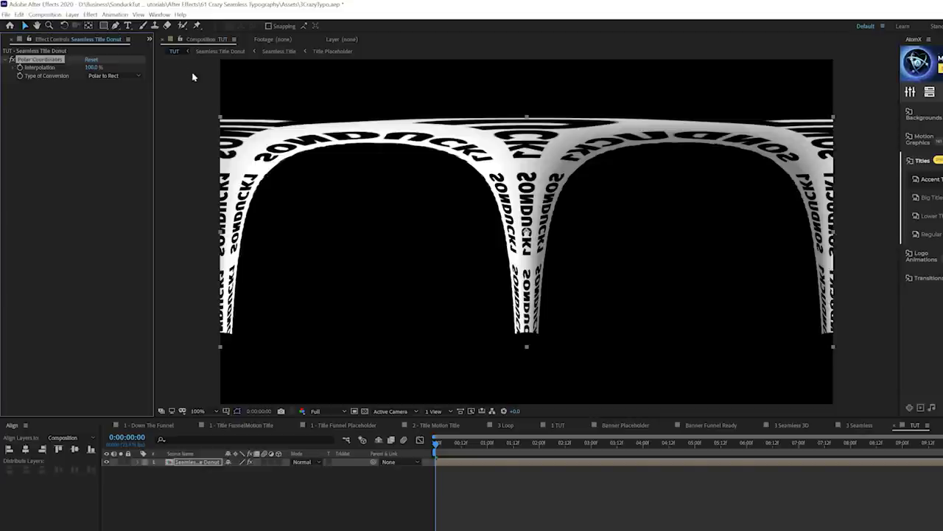
click(102, 77)
click(122, 86)
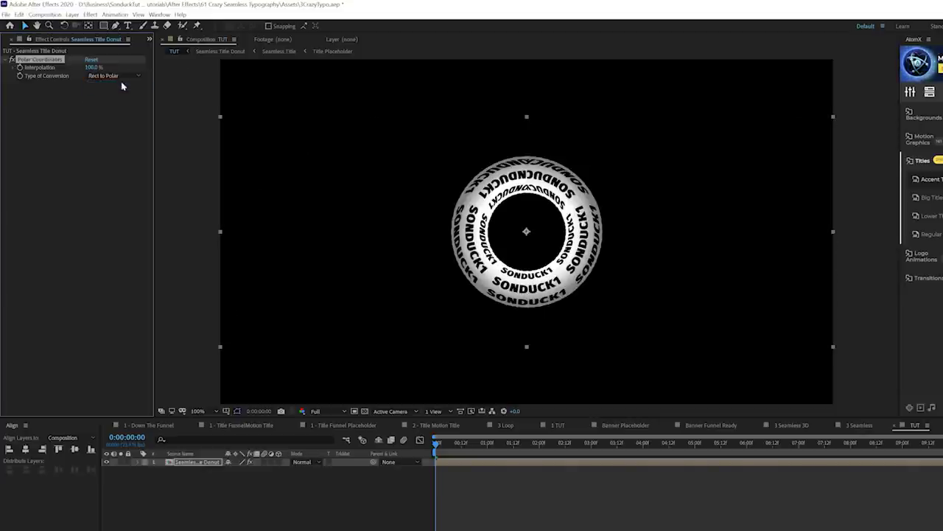
click(308, 514)
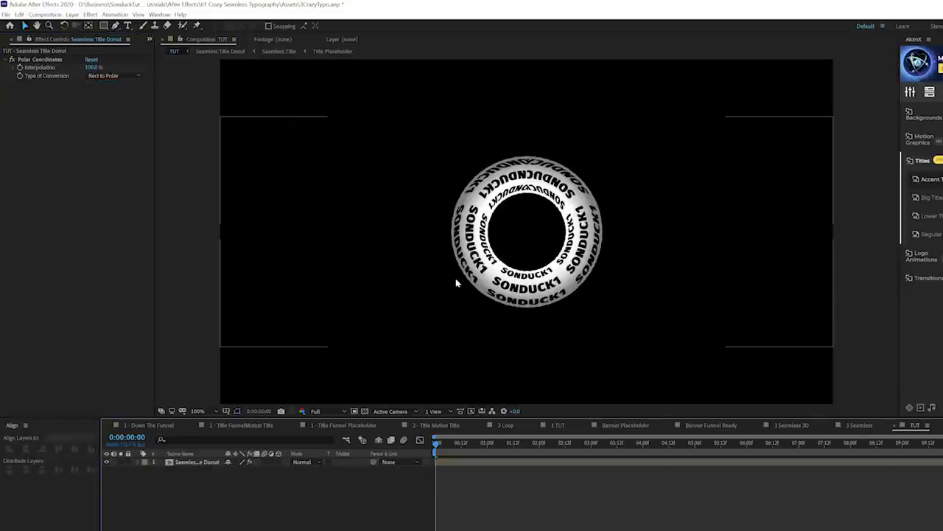
key(space)
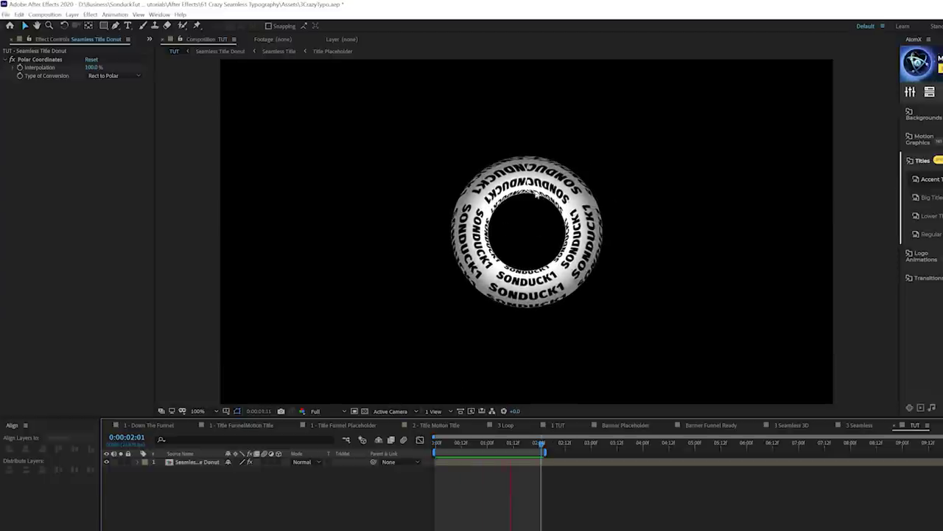
Step: Make the Seamless Title Donut layer 3D and duplicate it
click(285, 463)
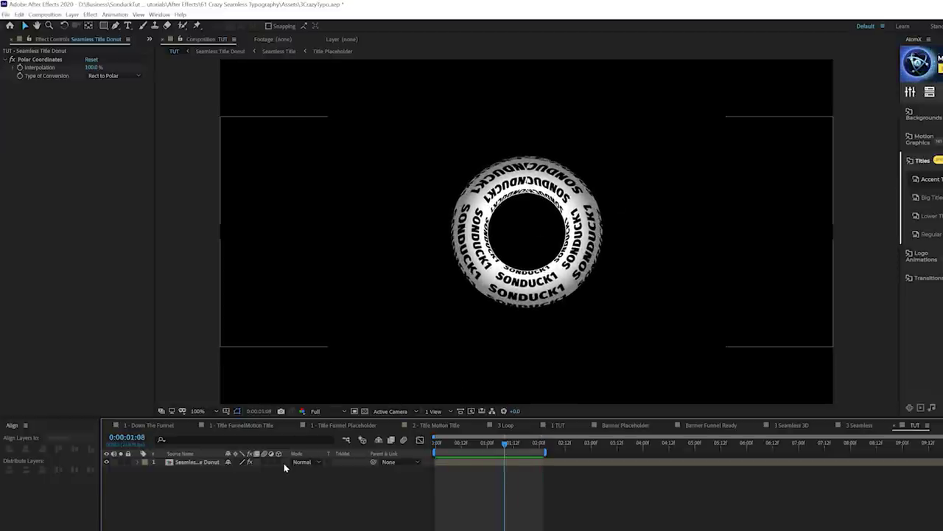
click(213, 462)
key(ctrl+d)
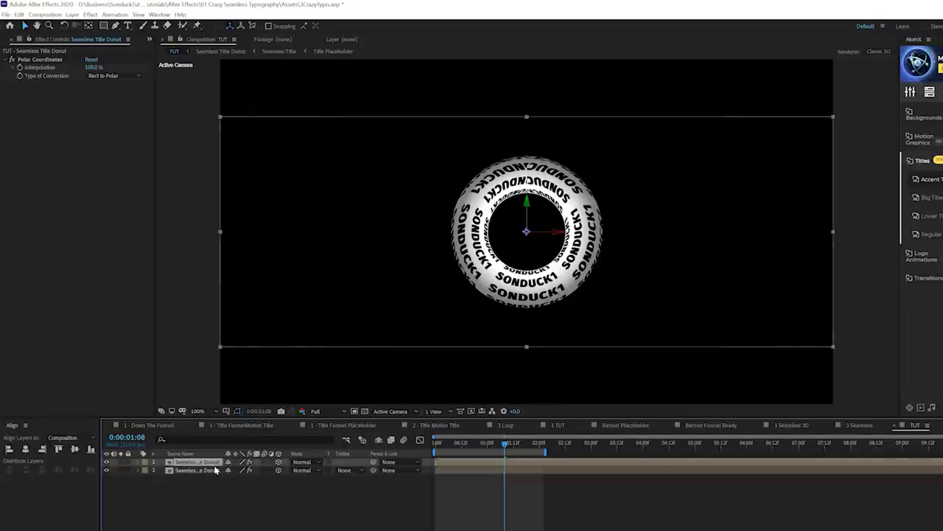
Step: Tilt the upper donut layer around its X axis and move it horizontally to position 1172, 540, 0
key(r)
drag(238, 481, 340, 470)
key(p)
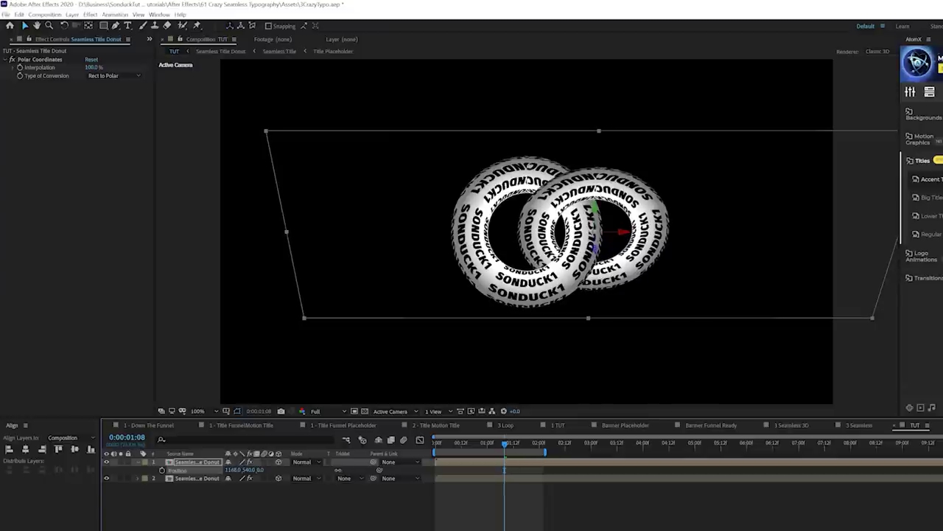
Step: Rotate the lower donut layer in 3D to link it with the upper ring
click(212, 479)
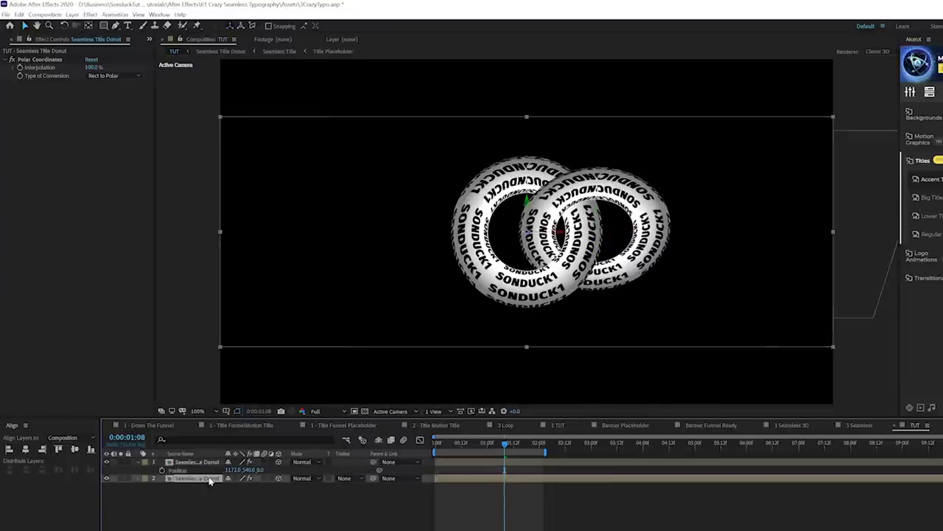
key(r)
drag(238, 510, 267, 514)
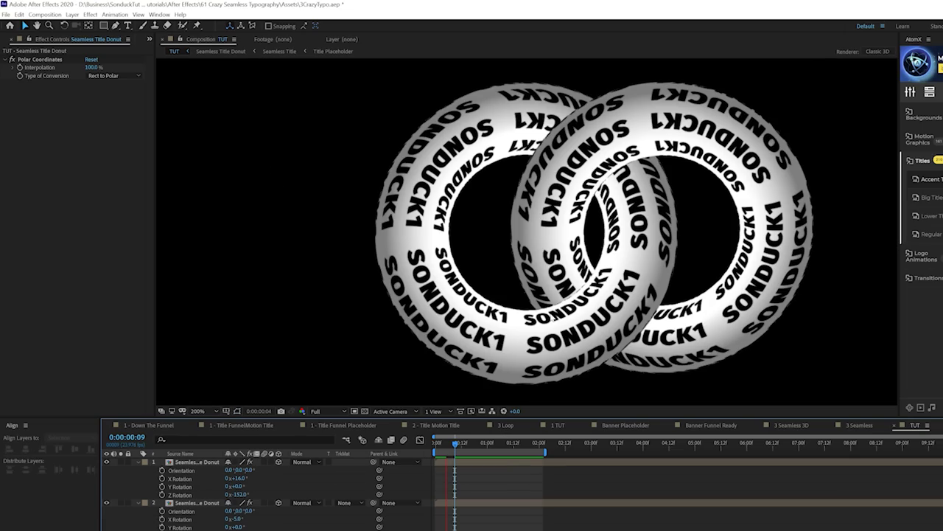